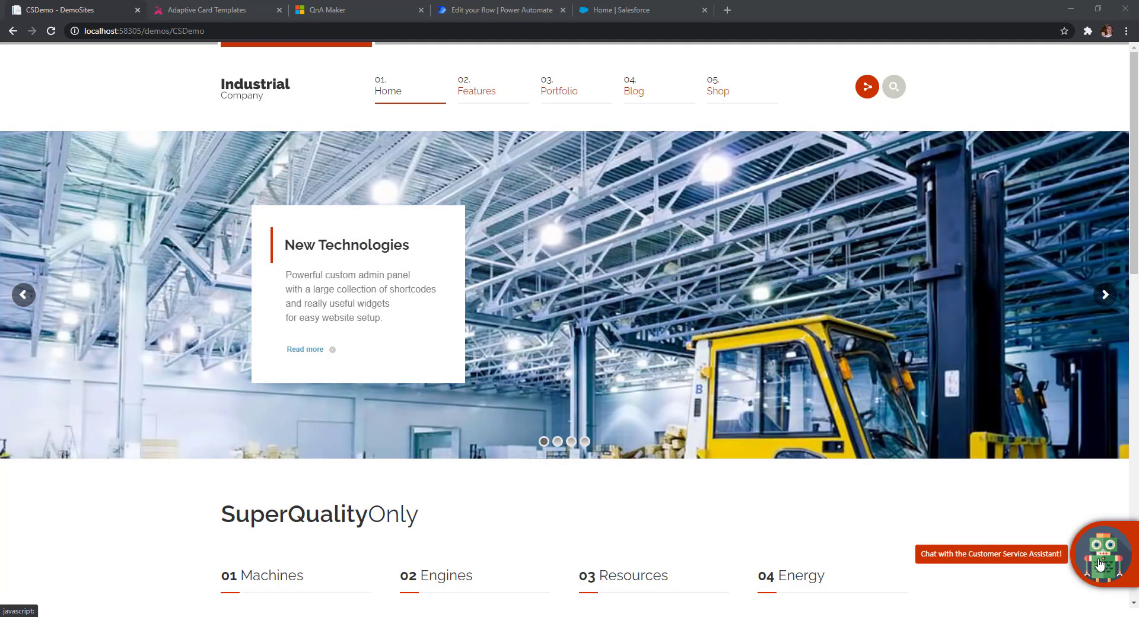
- Ask the Customer Service Assistant chat 'what are your hours?'
left_click(1103, 550)
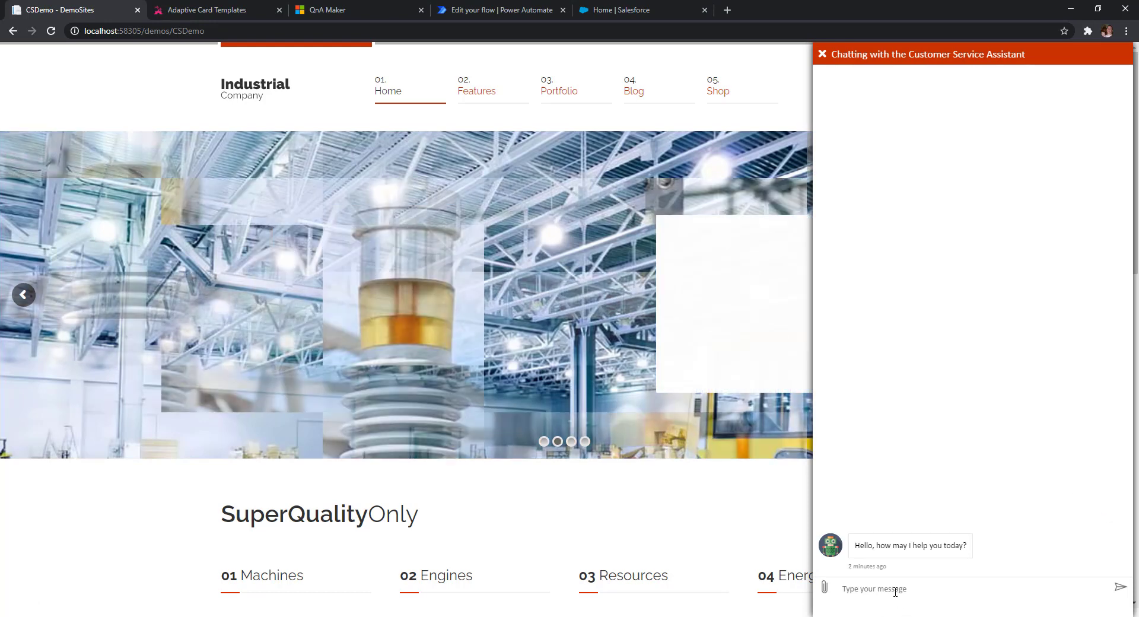
type("what are your hours?")
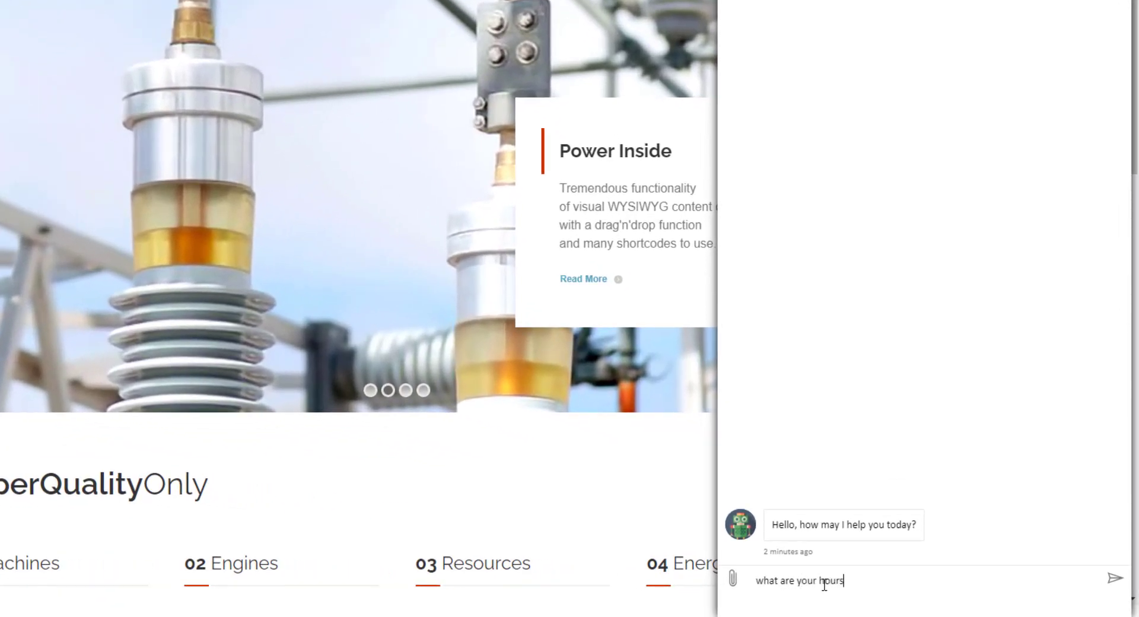
key("Return")
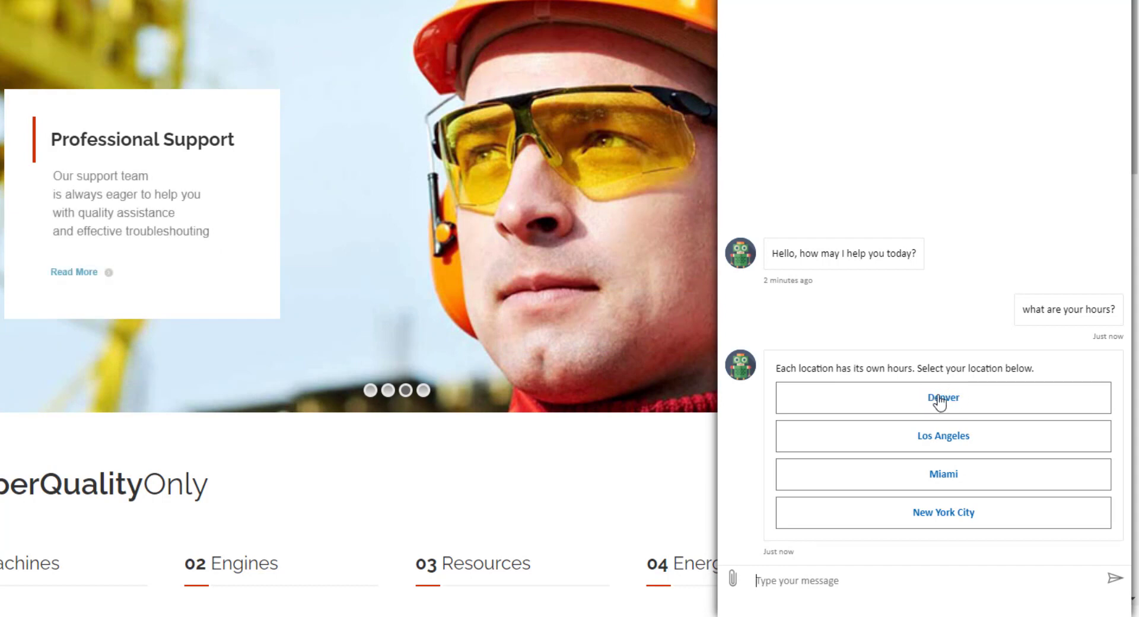
- Choose Denver to get its weekday hours, 7 am to 5 pm, and directions to the branch
left_click(960, 406)
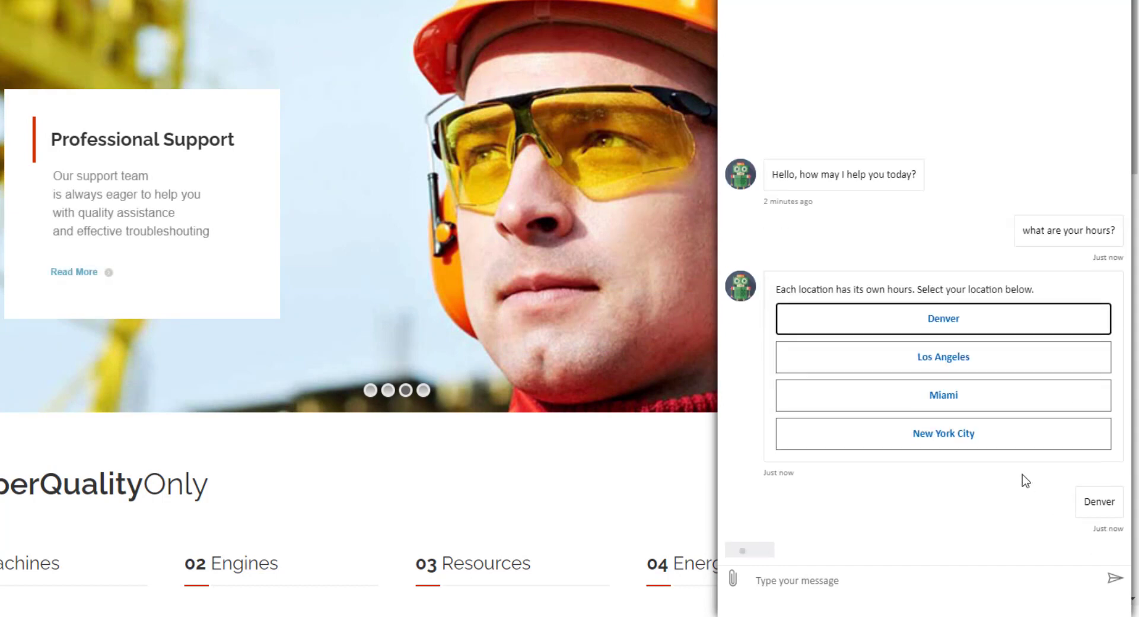
left_click(942, 473)
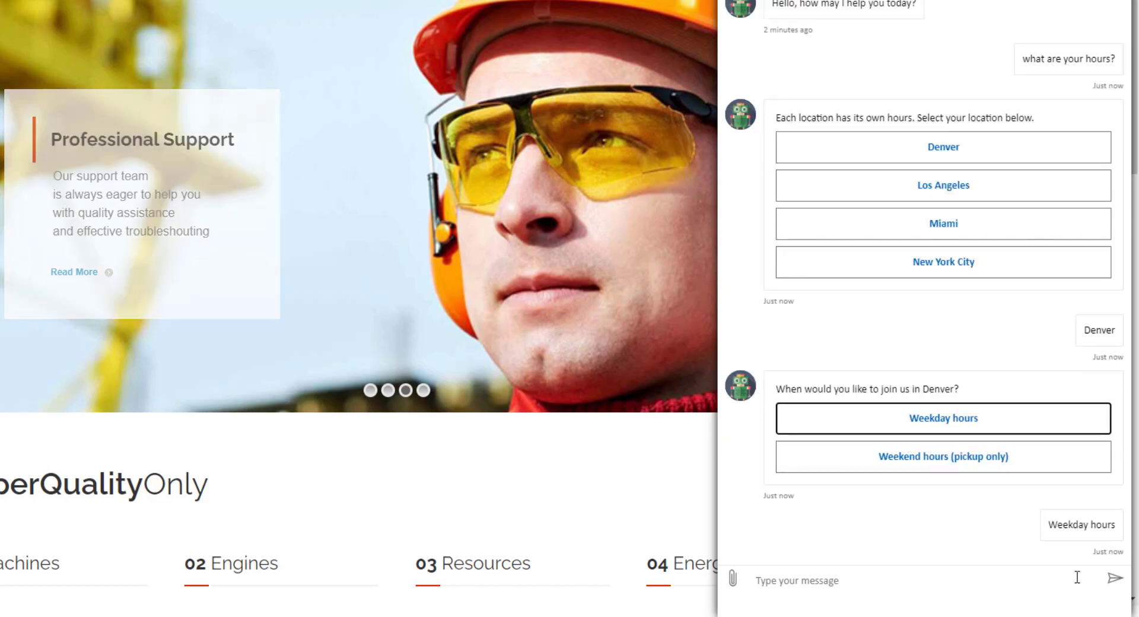
left_click(965, 525)
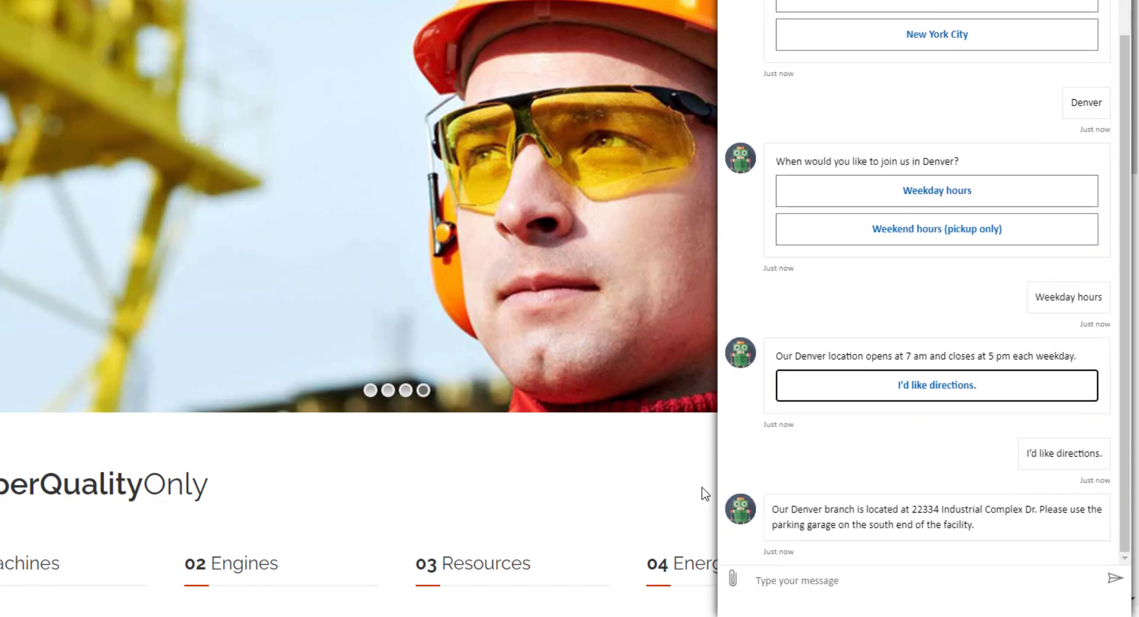
scroll(903, 187, "up", 2)
scroll(903, 186, "up", 1)
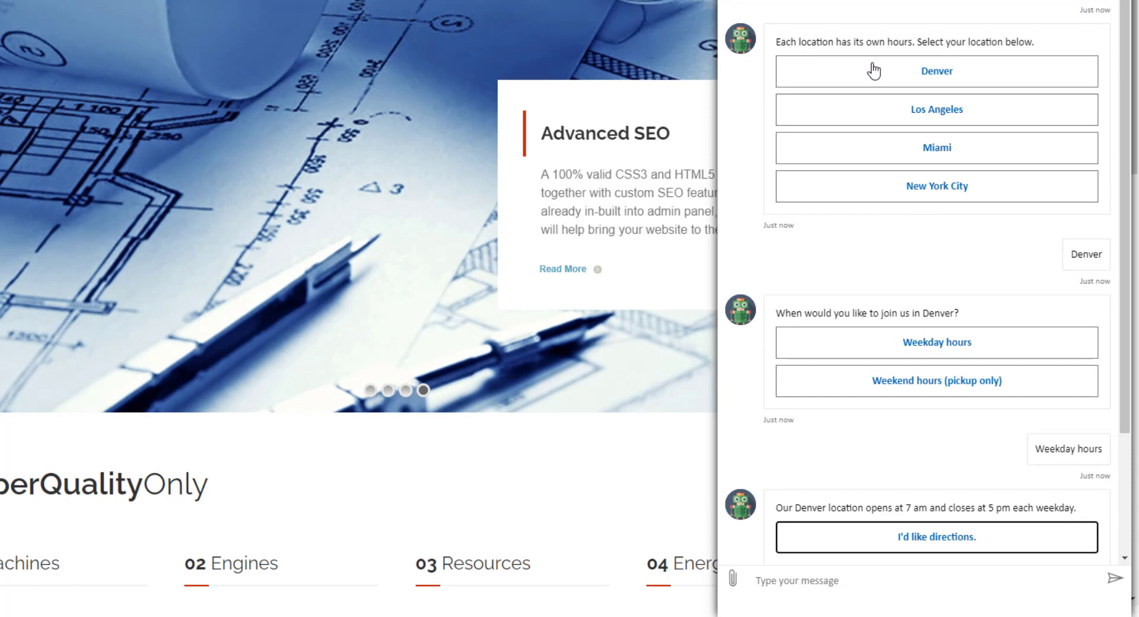
scroll(969, 300, "down", 2)
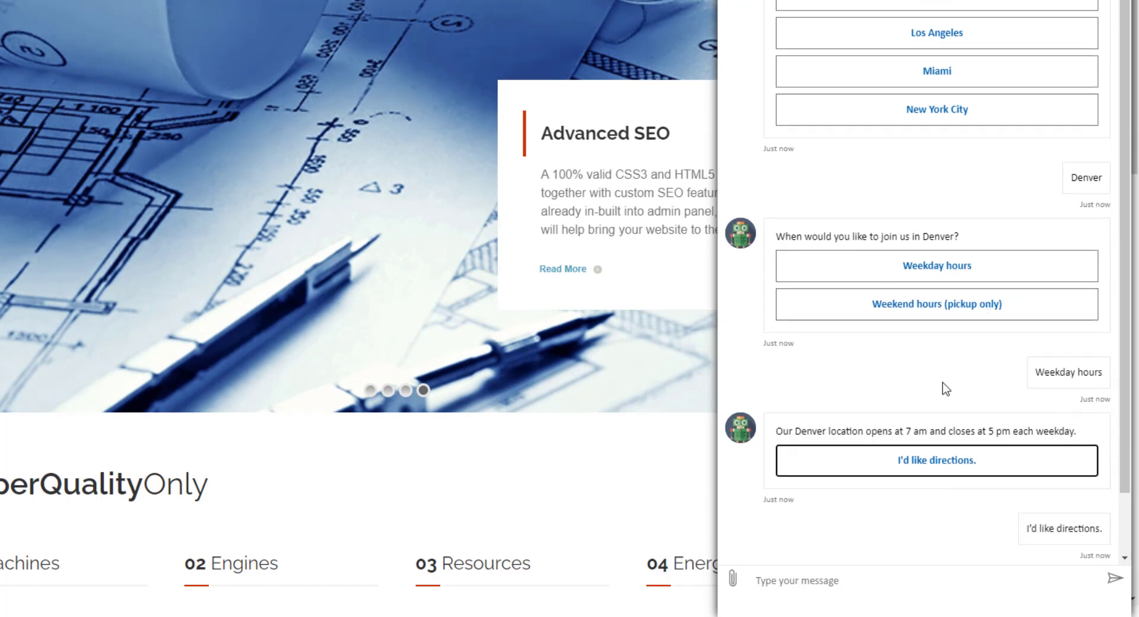
scroll(943, 389, "down", 2)
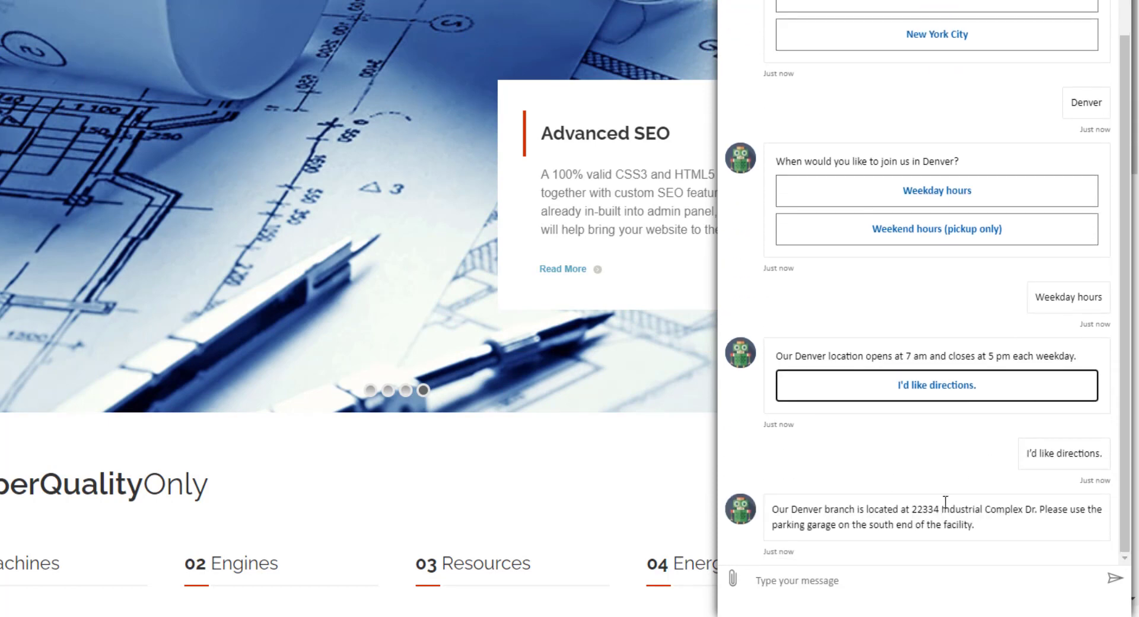
left_click(808, 579)
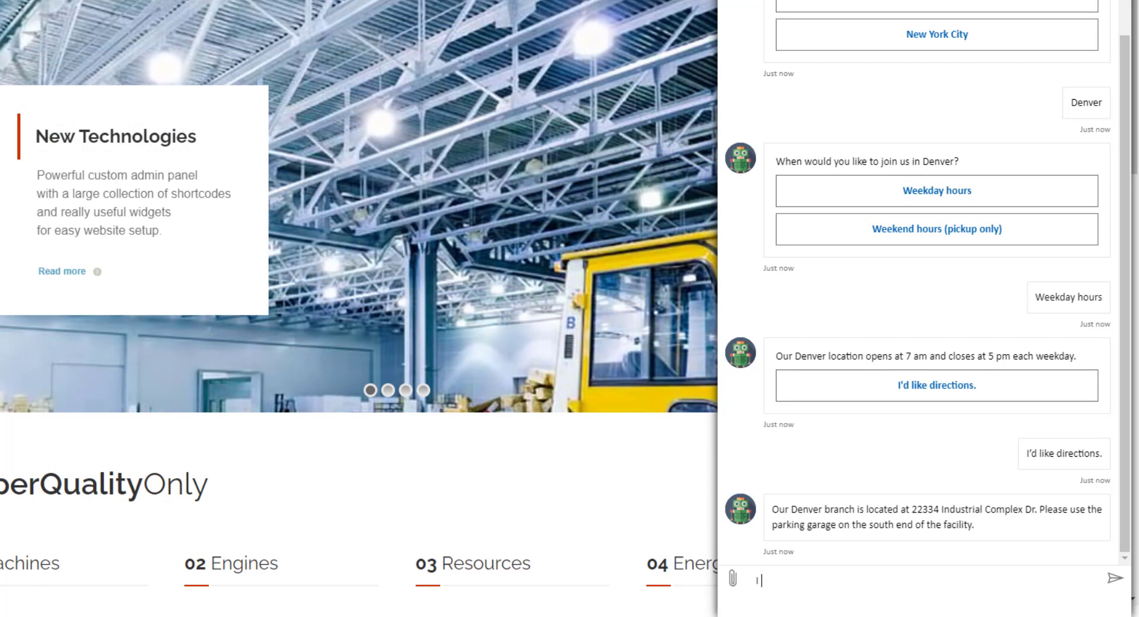
- Ask 'Do you offer bulk discounts' and get the assistant's Bulk Orders reply
type("Do you offer bulk discounts")
key("Return")
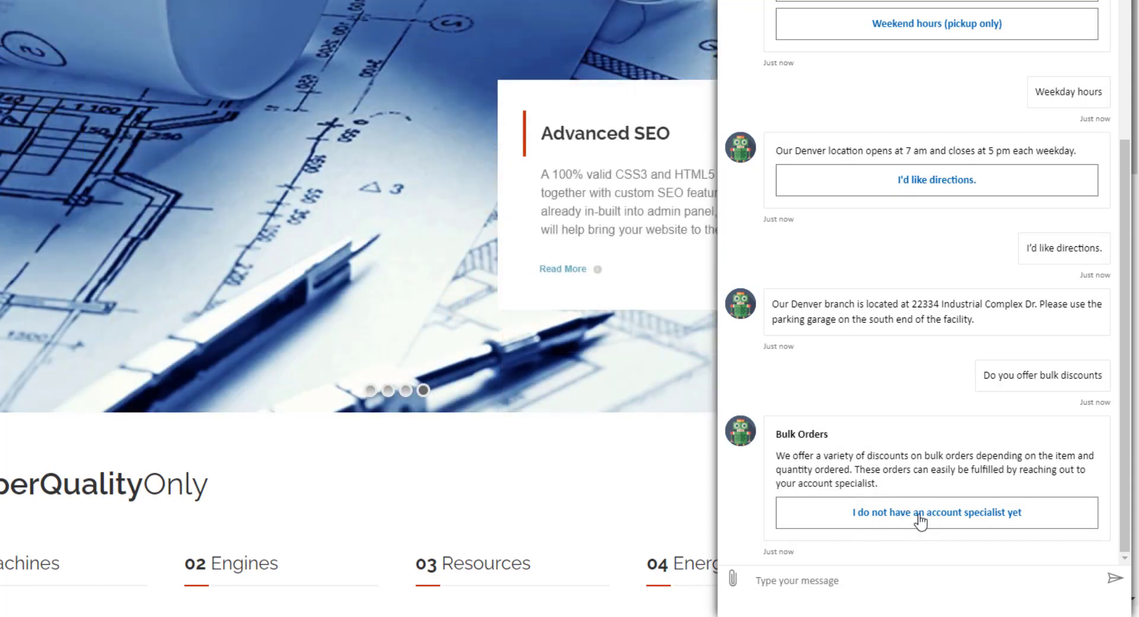
- Say there is no account specialist yet, then enter the contact's name, company Legacy Systems, and e-mail
left_click(927, 518)
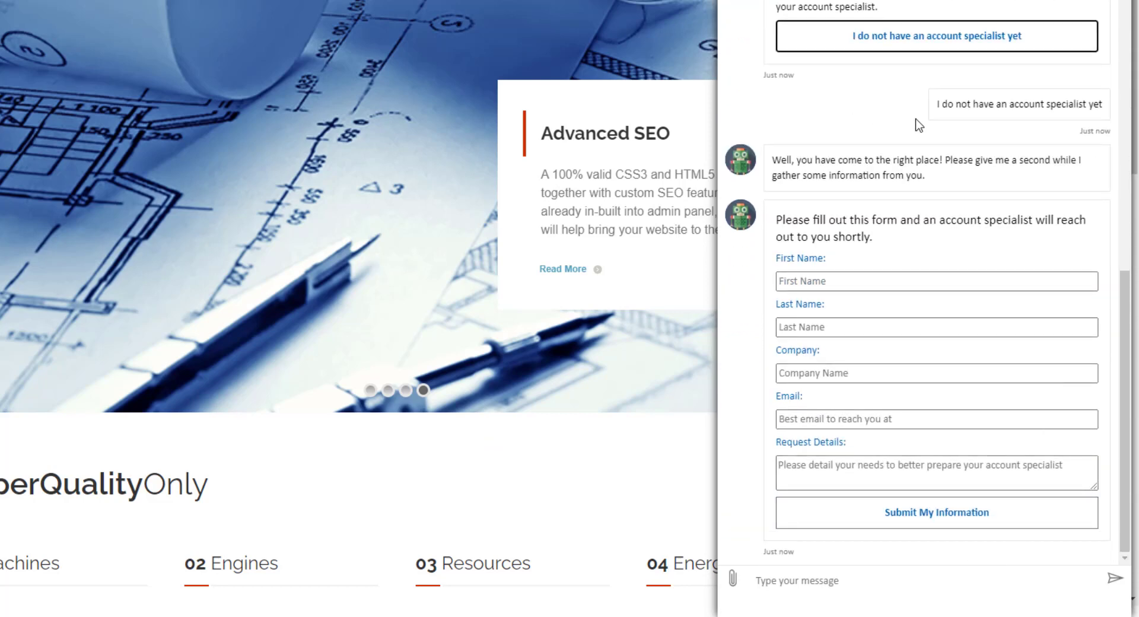
left_click(874, 281)
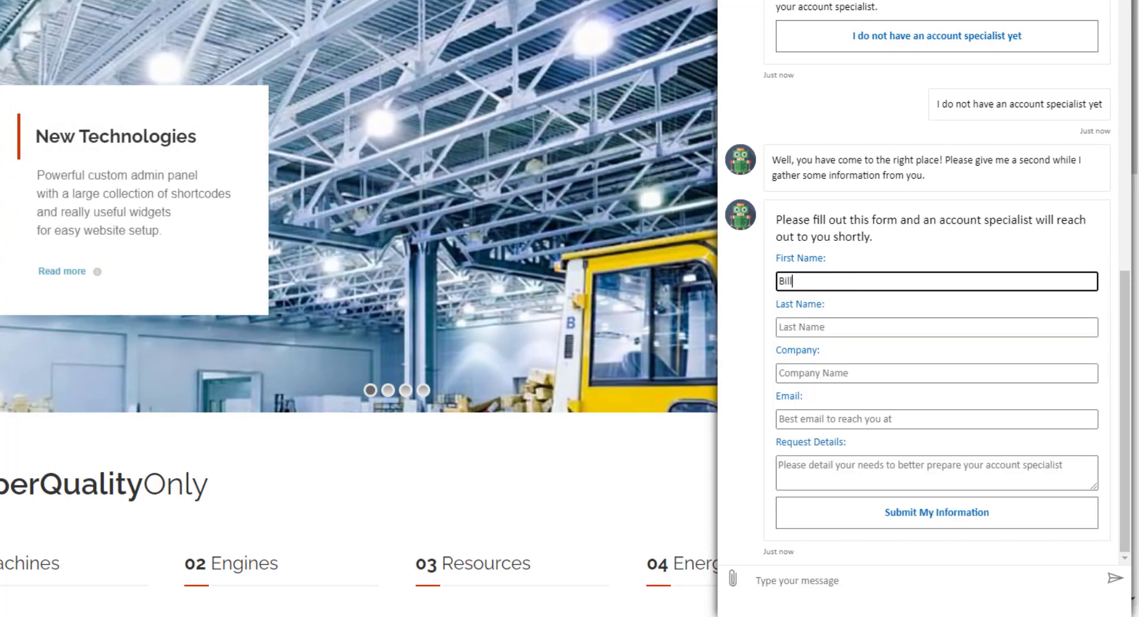
key("Tab")
key("Tab")
type("Legacy Systems")
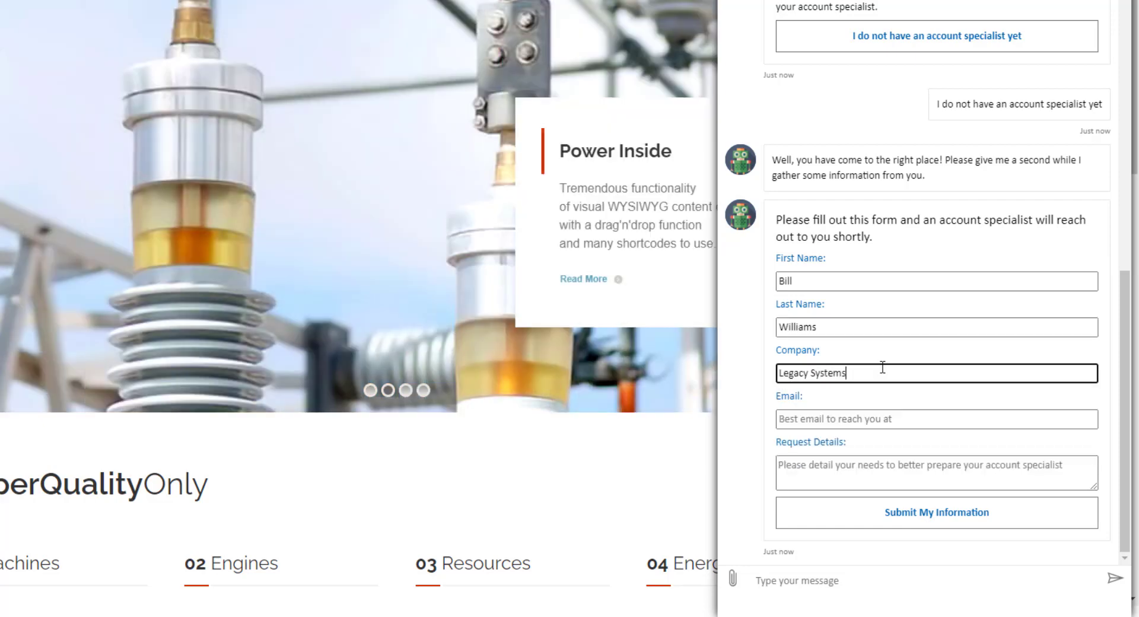
key("Tab")
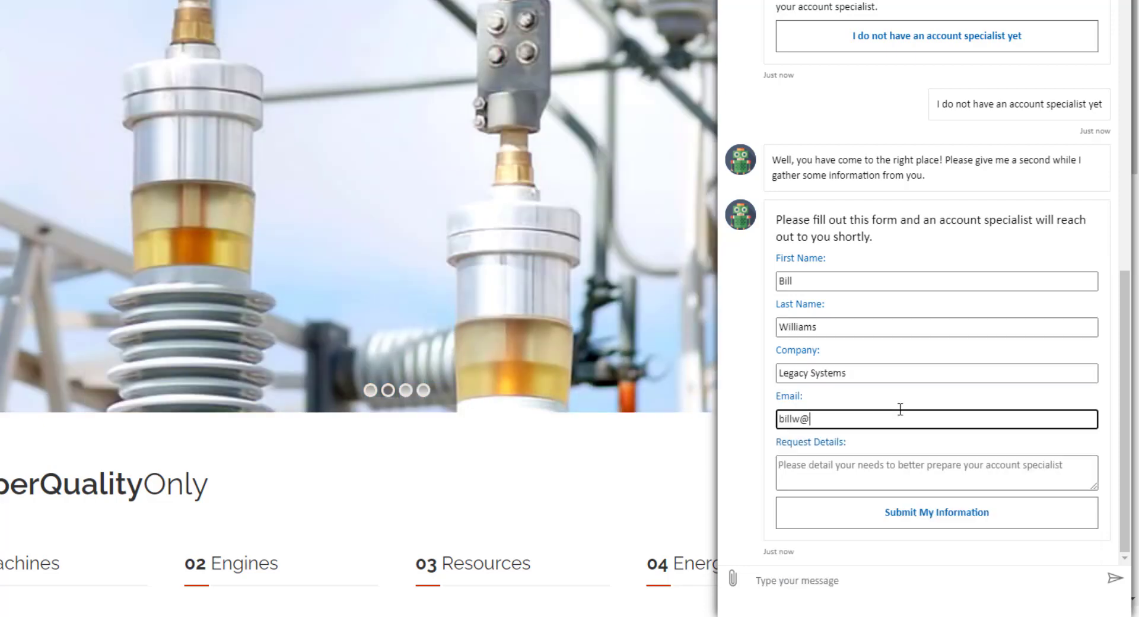
- Request 8000 56mm pipe endcaps with a discount inquiry and submit the lead form
left_click(954, 461)
type("I would")
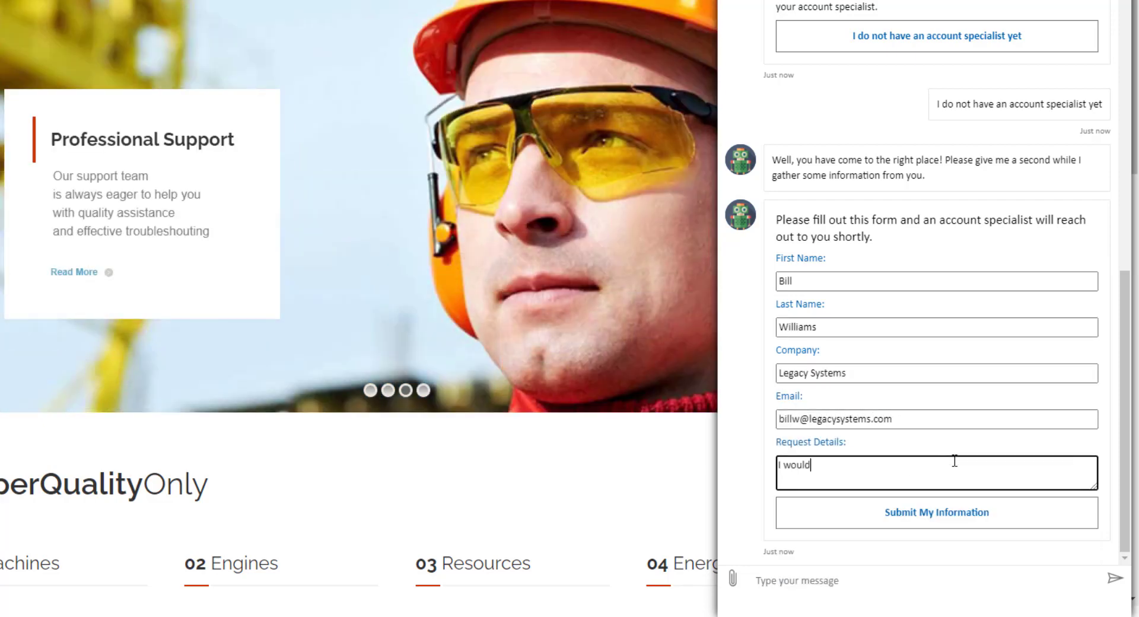
type(" like to order 8000 ")
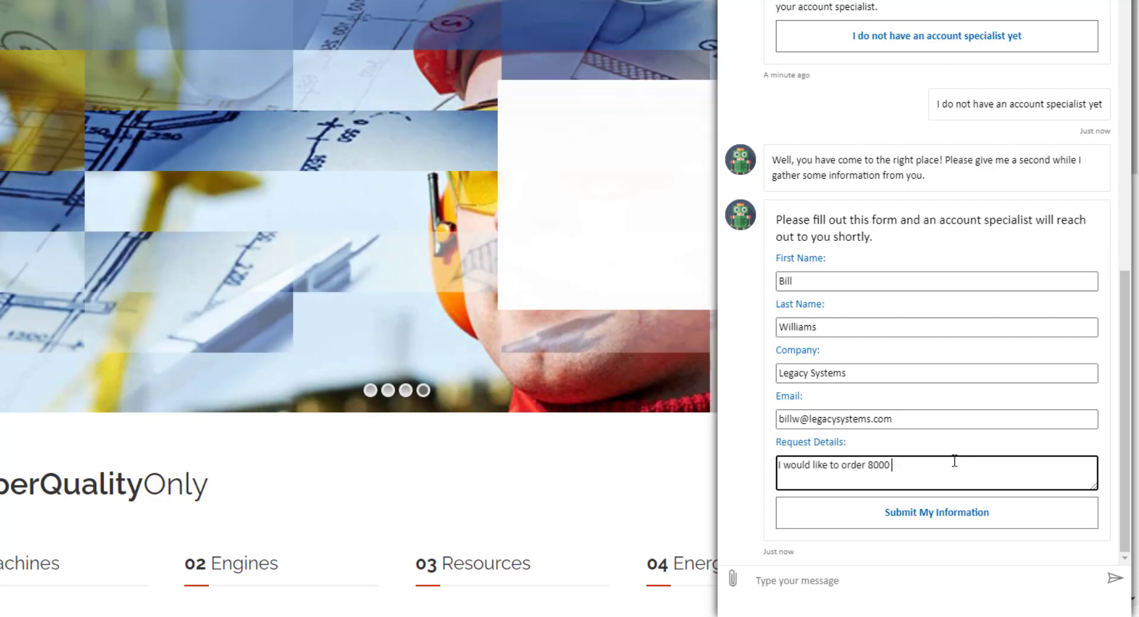
type("56mm pipe ")
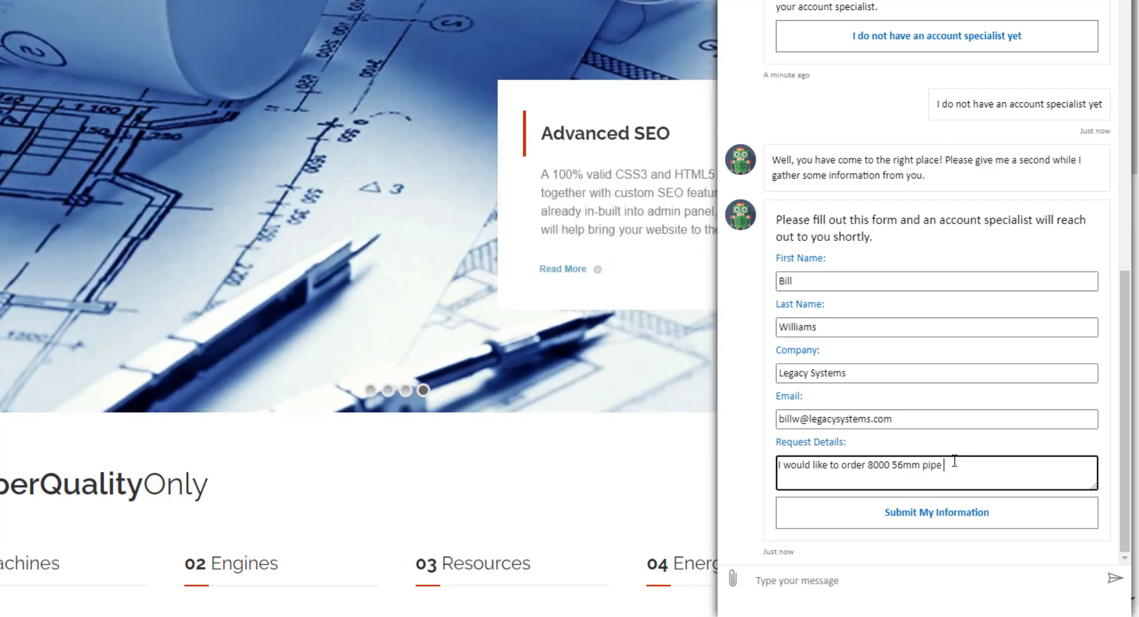
type("endcaps and am interested in what kind of discount")
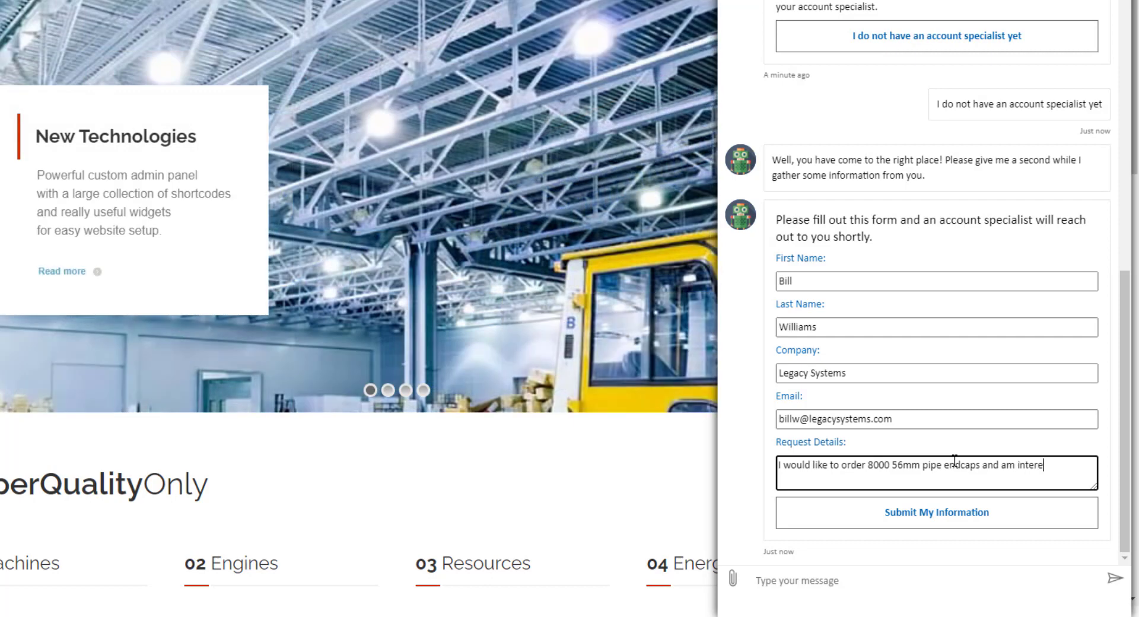
type(" I can get.")
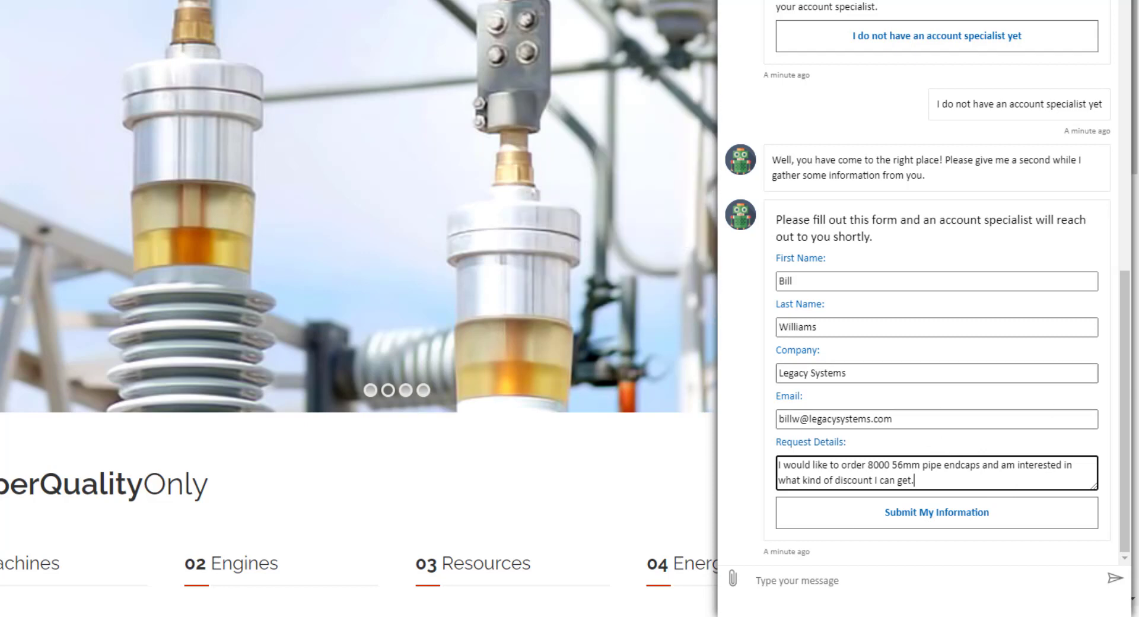
left_click(962, 520)
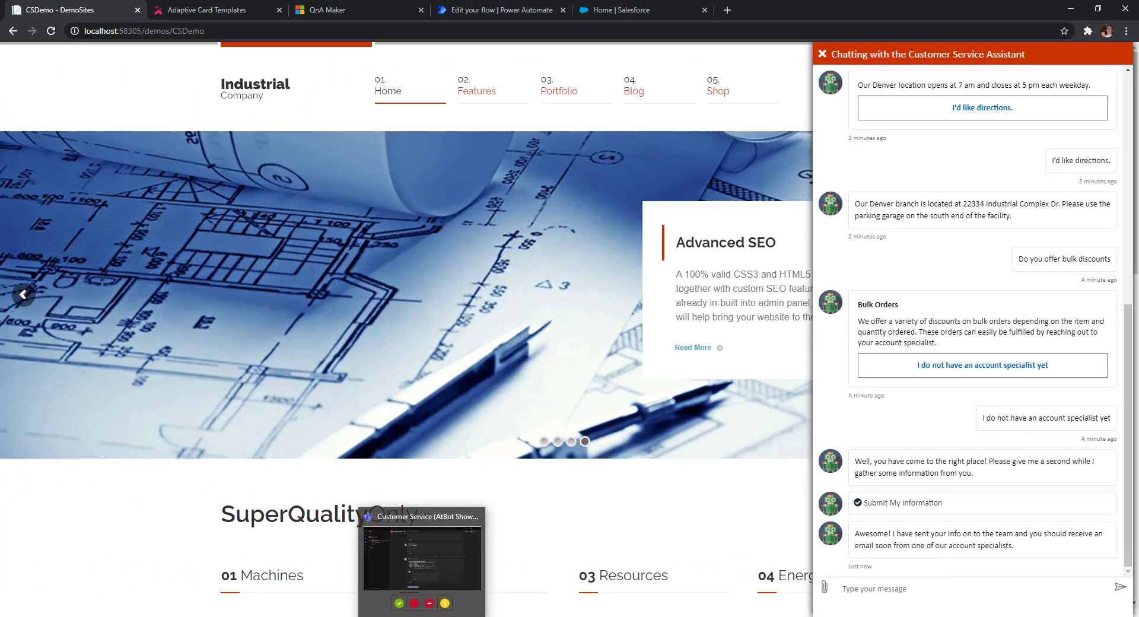
left_click(422, 615)
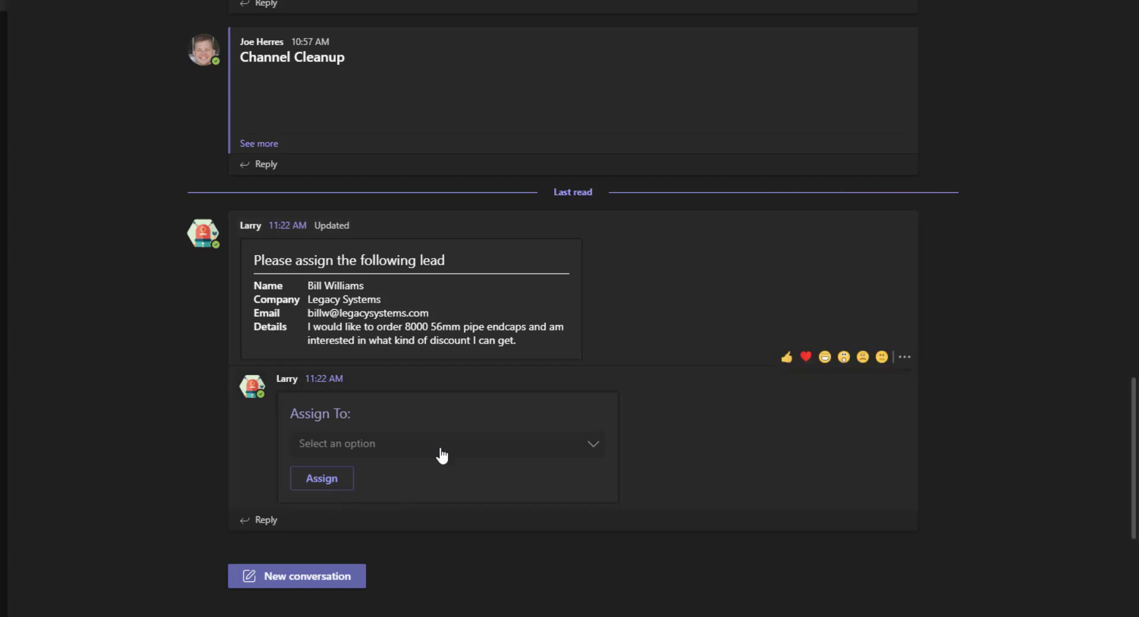
- Assign the Teams lead to the first listed user and open its Salesforce record
left_click(552, 451)
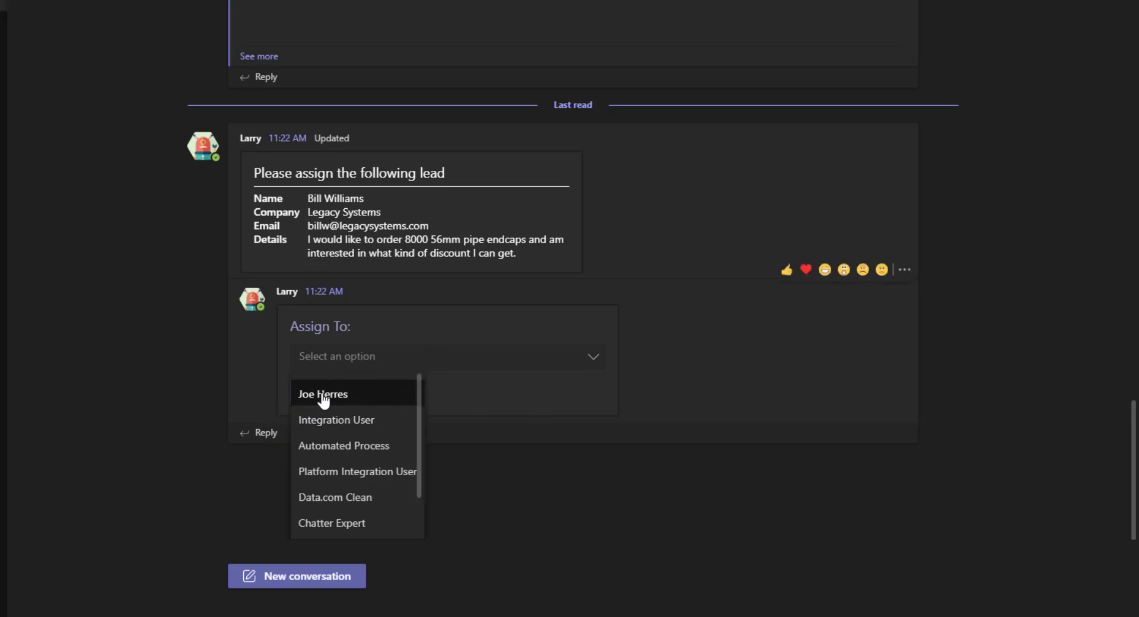
left_click(356, 397)
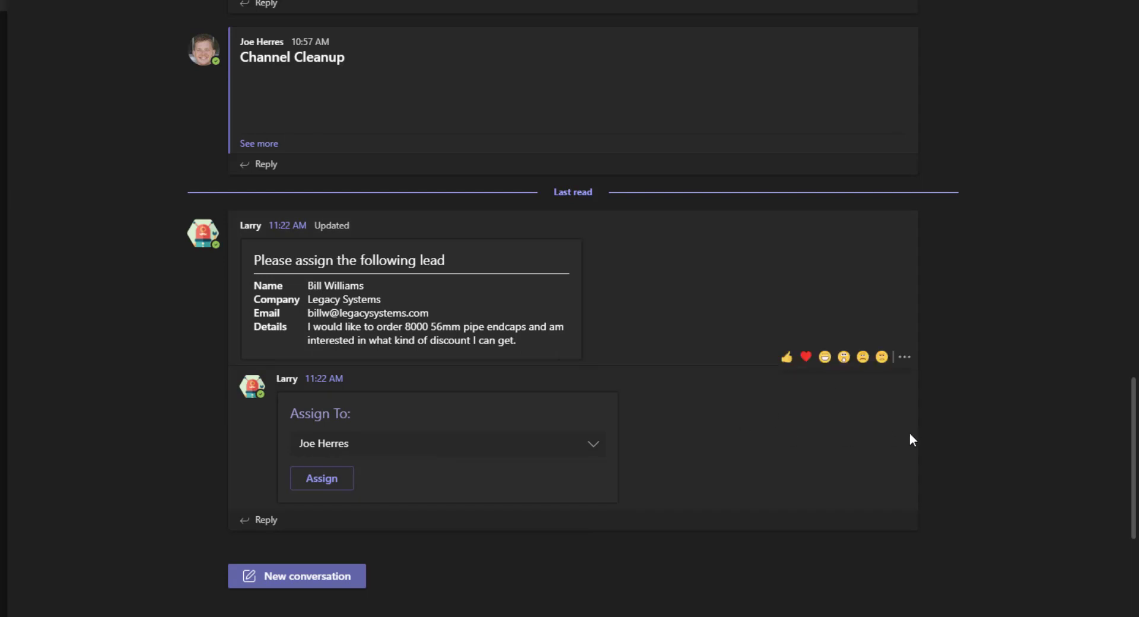
left_click(310, 479)
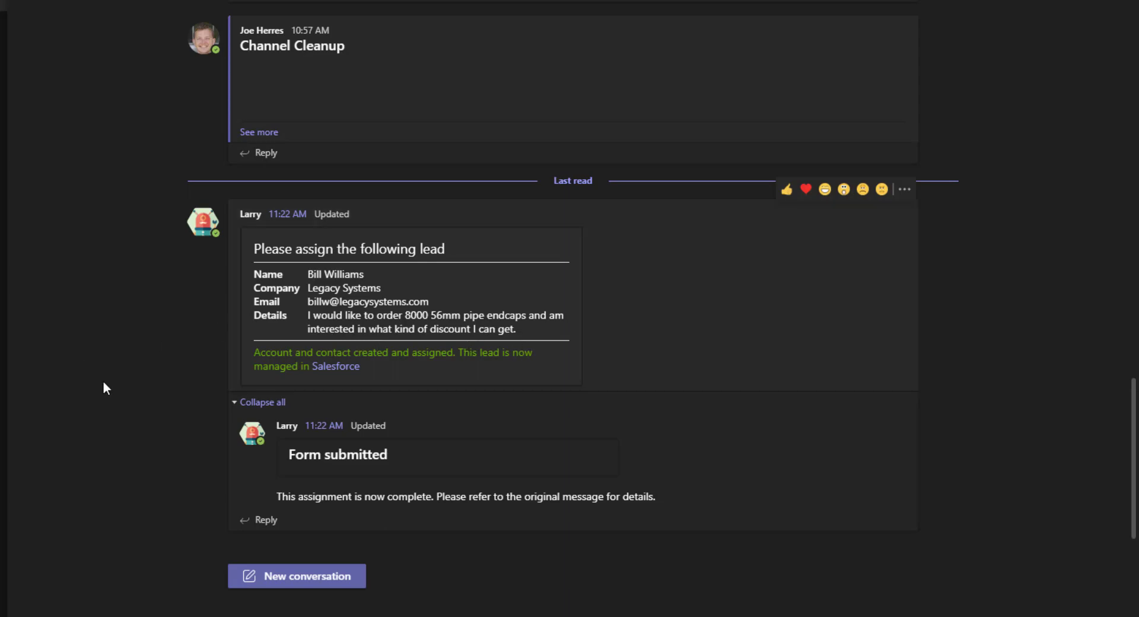
left_click(332, 369)
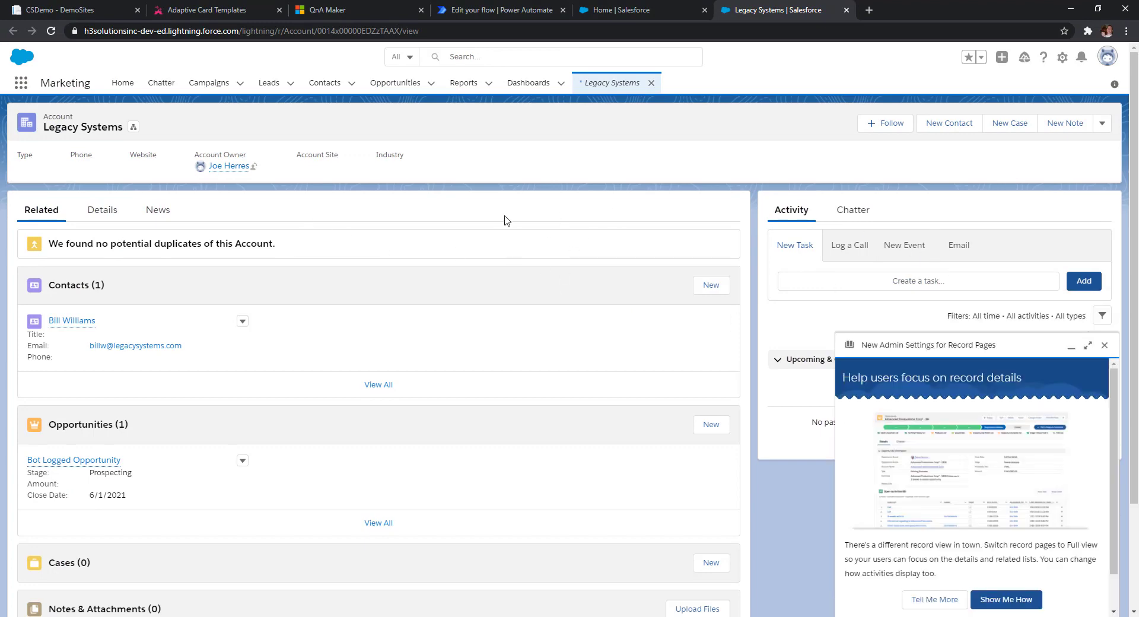
- Review the Legacy Systems account's new contact and Bot Logged Opportunity, then return to Teams
scroll(502, 219, "down", 3)
scroll(183, 319, "up", 3)
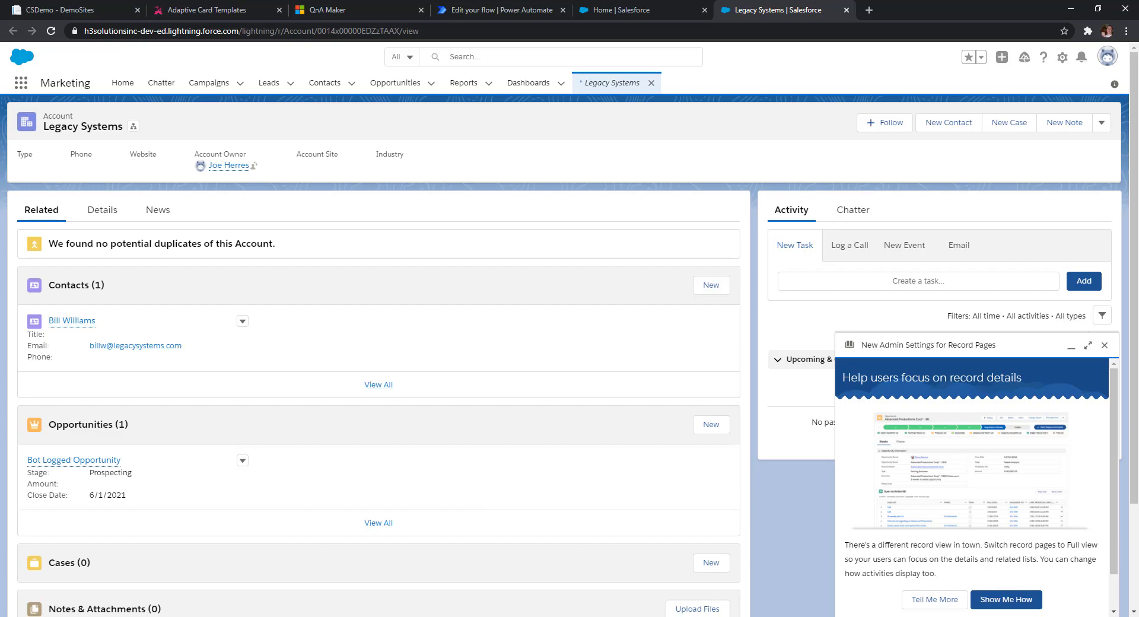
left_click(398, 523)
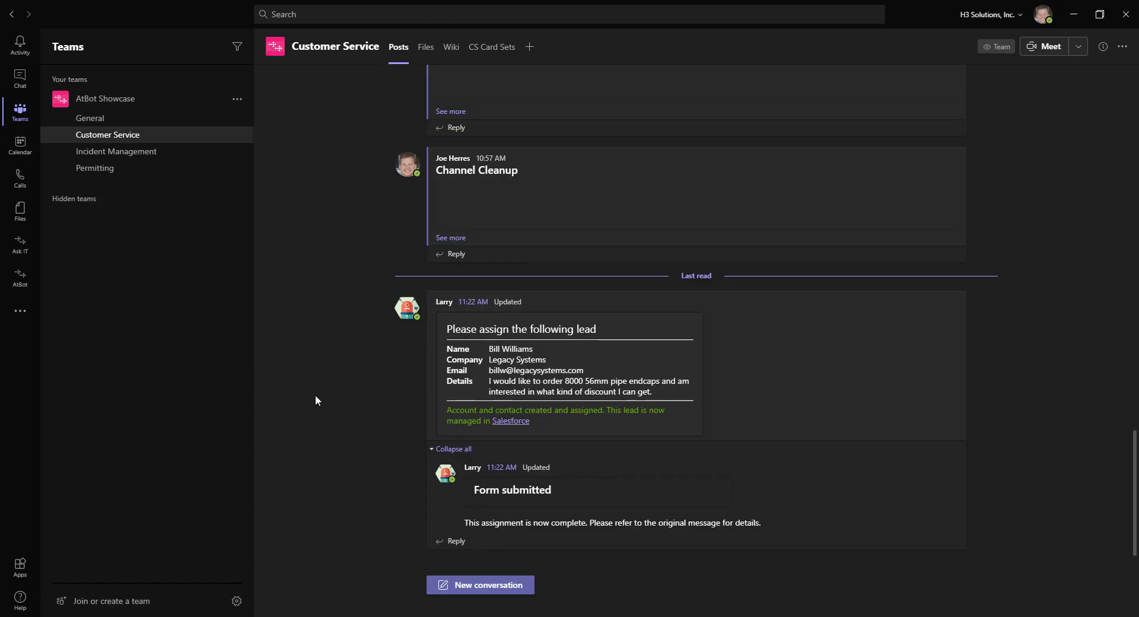
- Open the Larry bot chat from the added apps and start an audio call
left_click(20, 311)
left_click(66, 258)
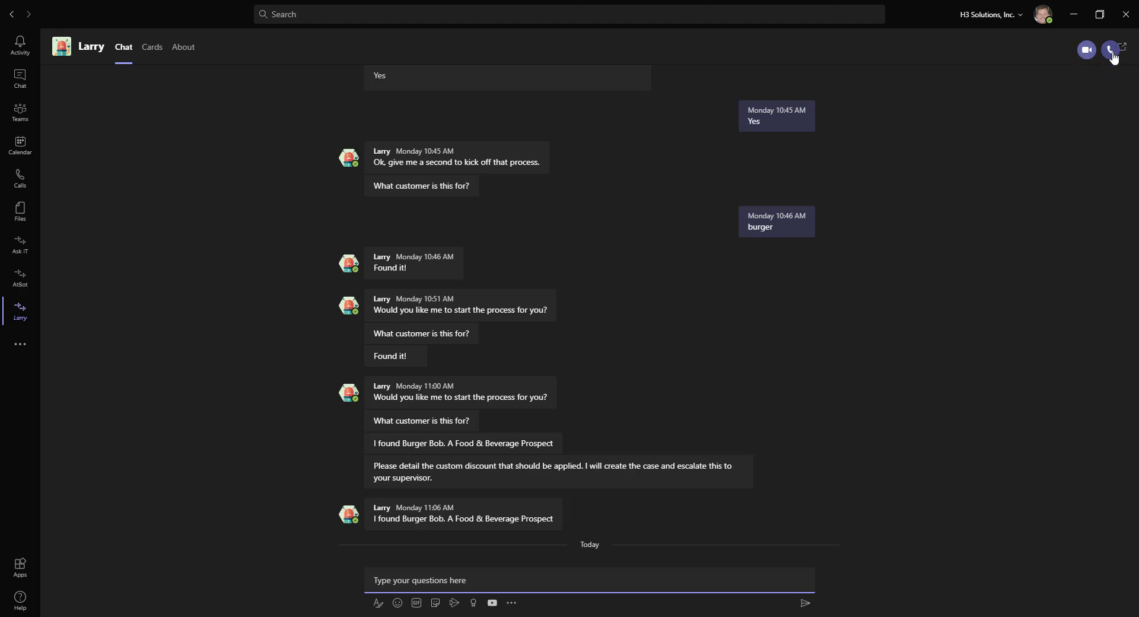
left_click(1111, 51)
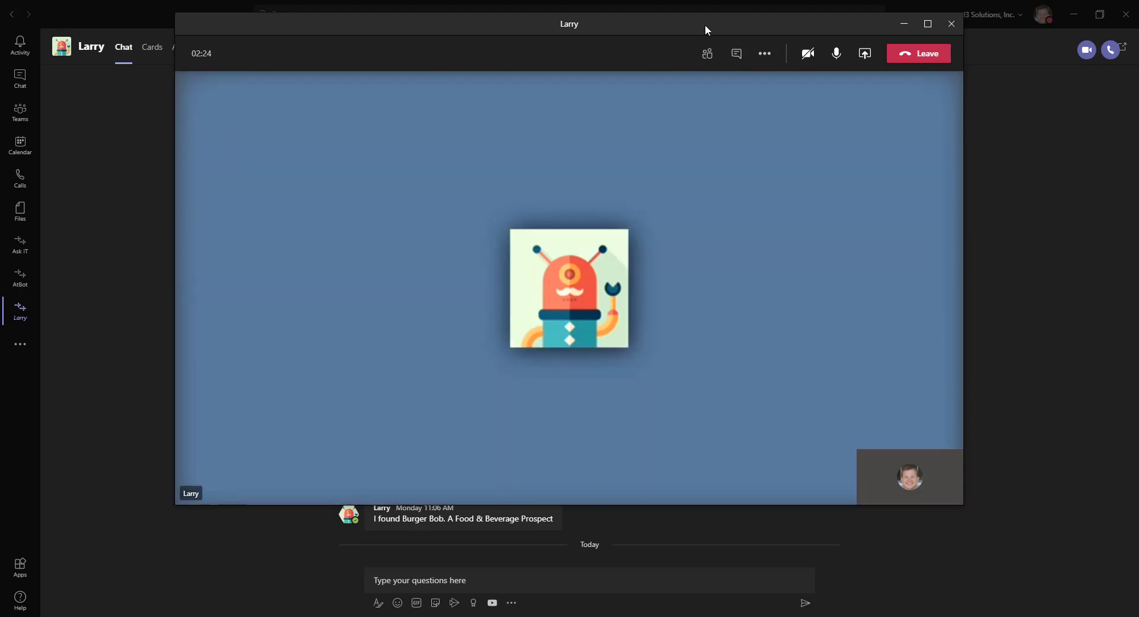
- Move the Larry call window slightly down and to the left
left_click_drag(705, 24, 699, 69)
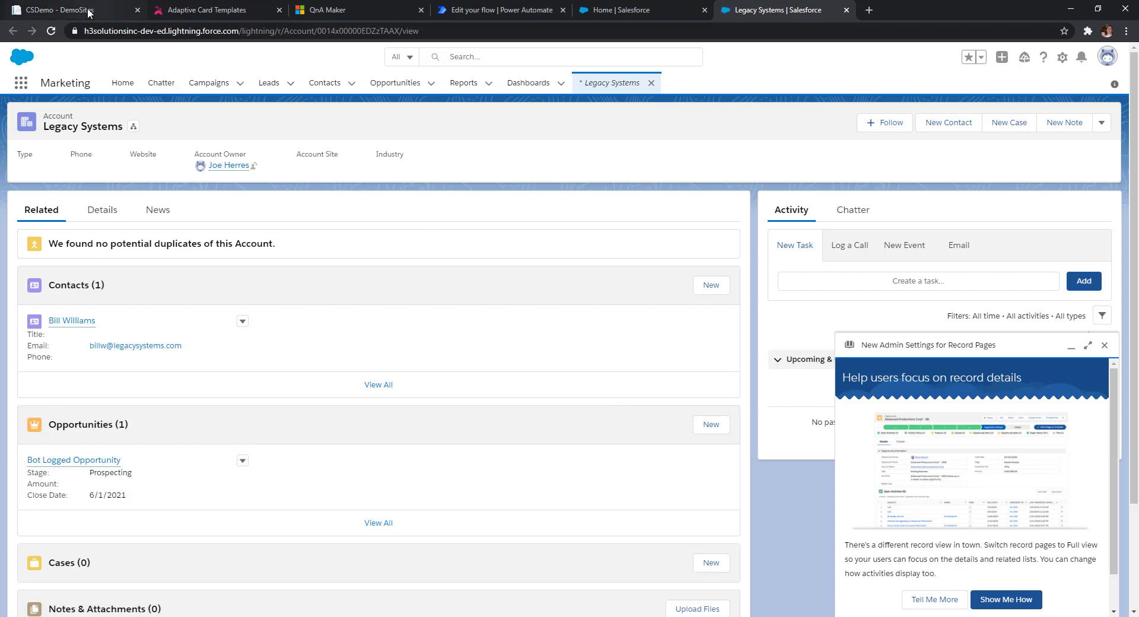
- Reload the Legacy Systems account and open its High-priority Custom Discount case, selecting its description
left_click(51, 31)
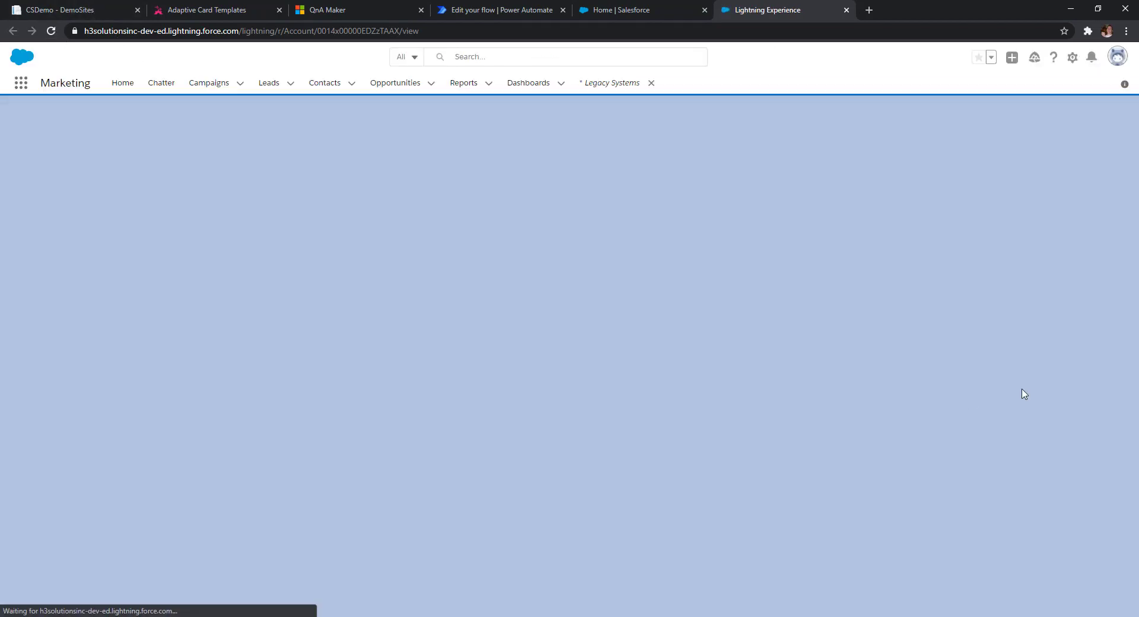
scroll(658, 317, "down", 2)
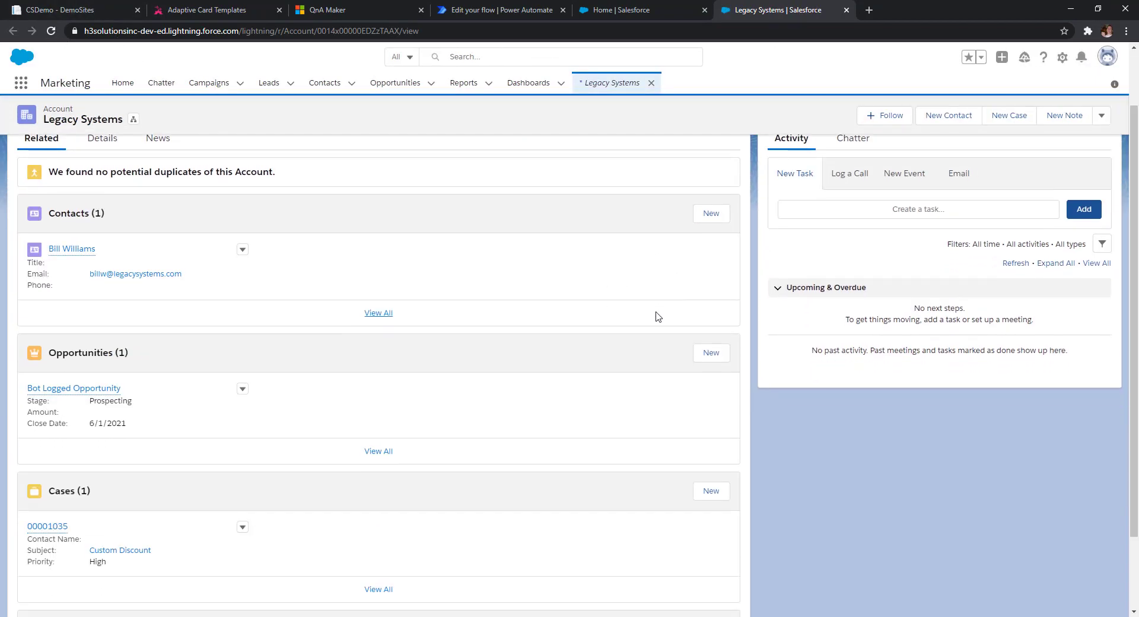
scroll(657, 318, "down", 2)
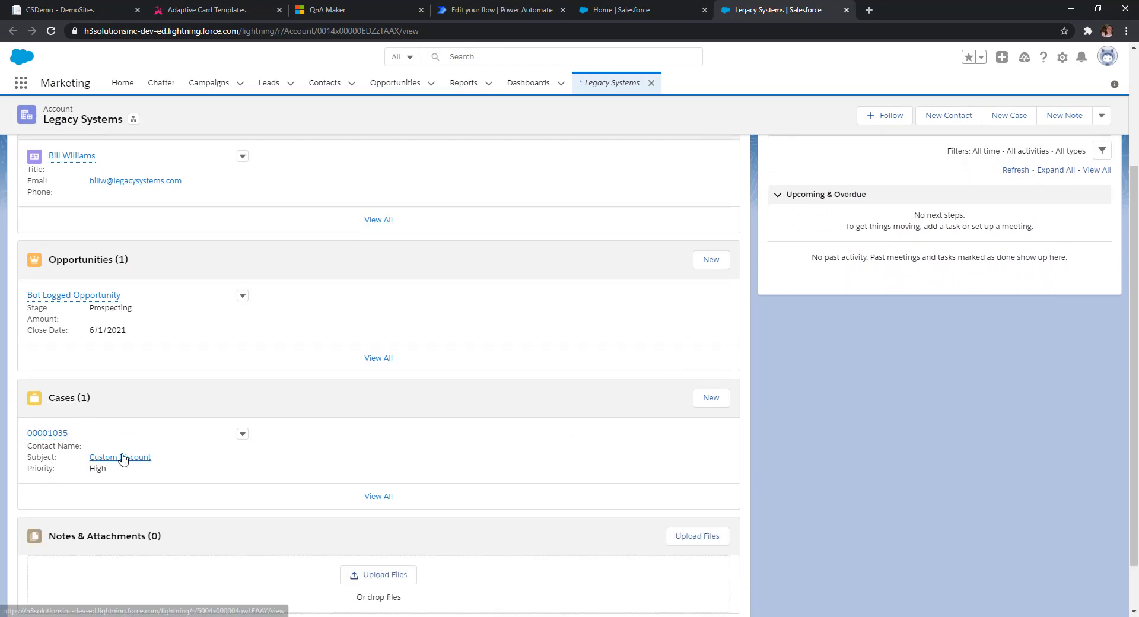
left_click(46, 433)
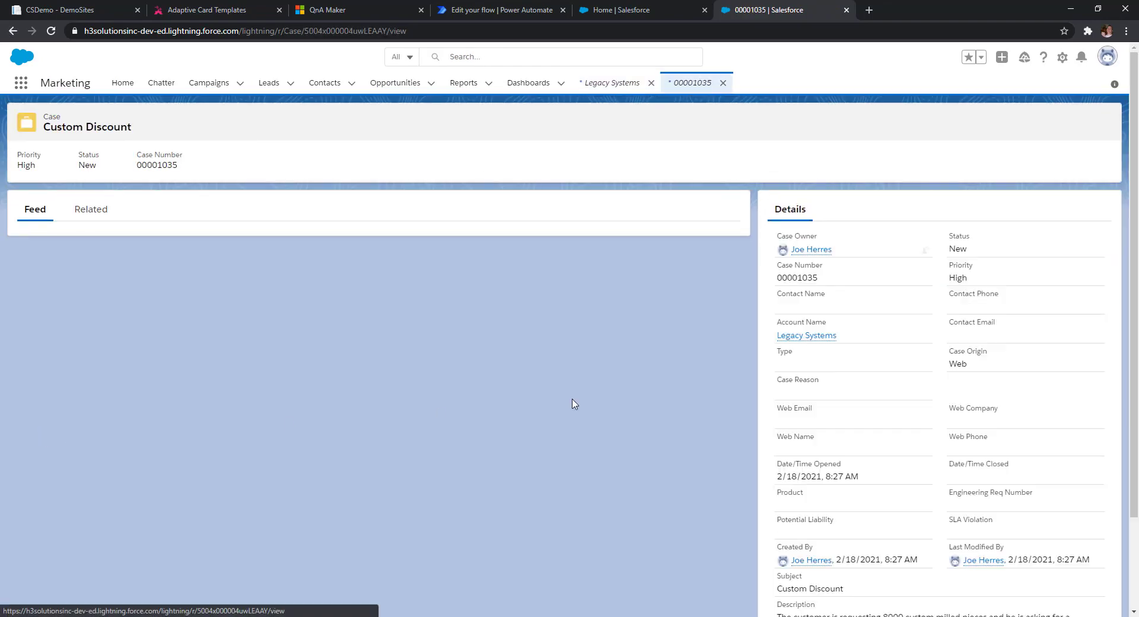
scroll(888, 380, "down", 2)
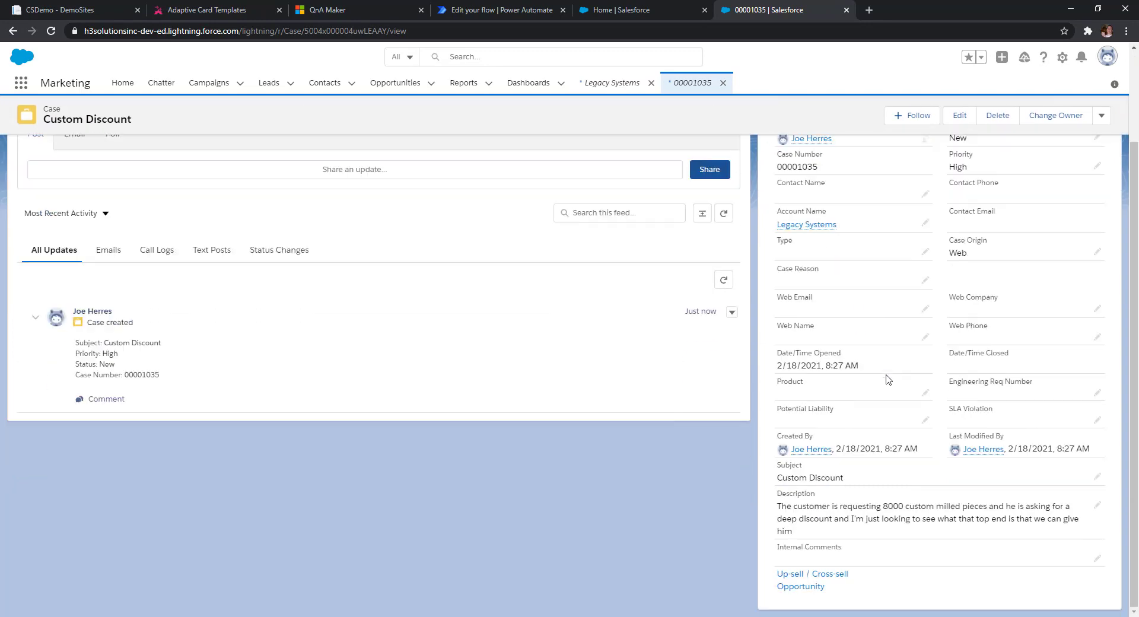
left_click_drag(779, 506, 1066, 520)
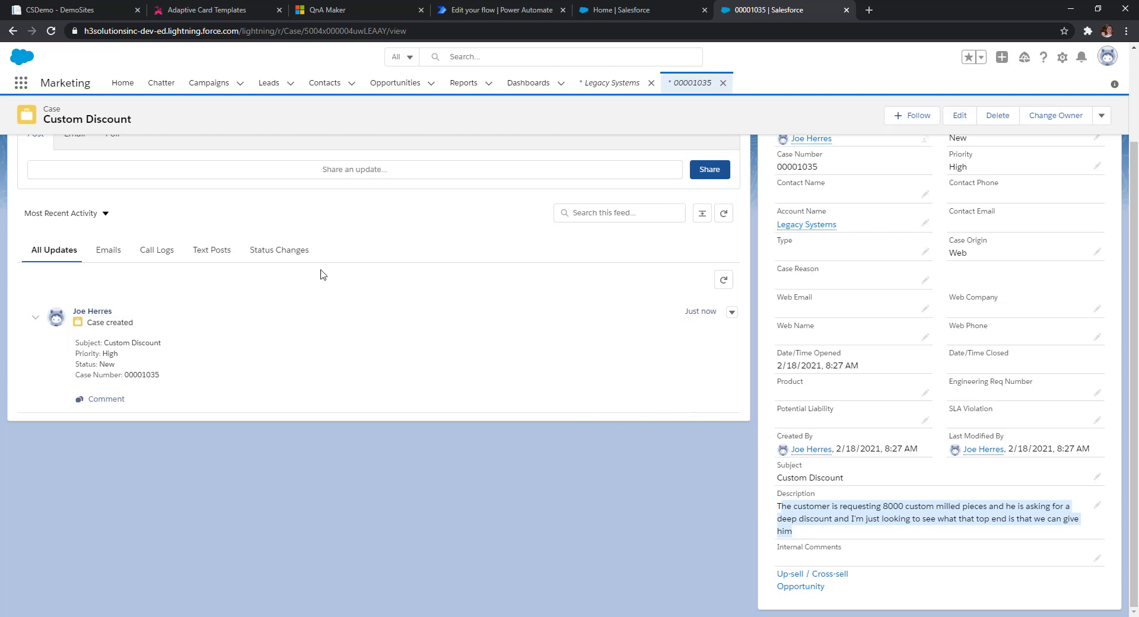
left_click(209, 9)
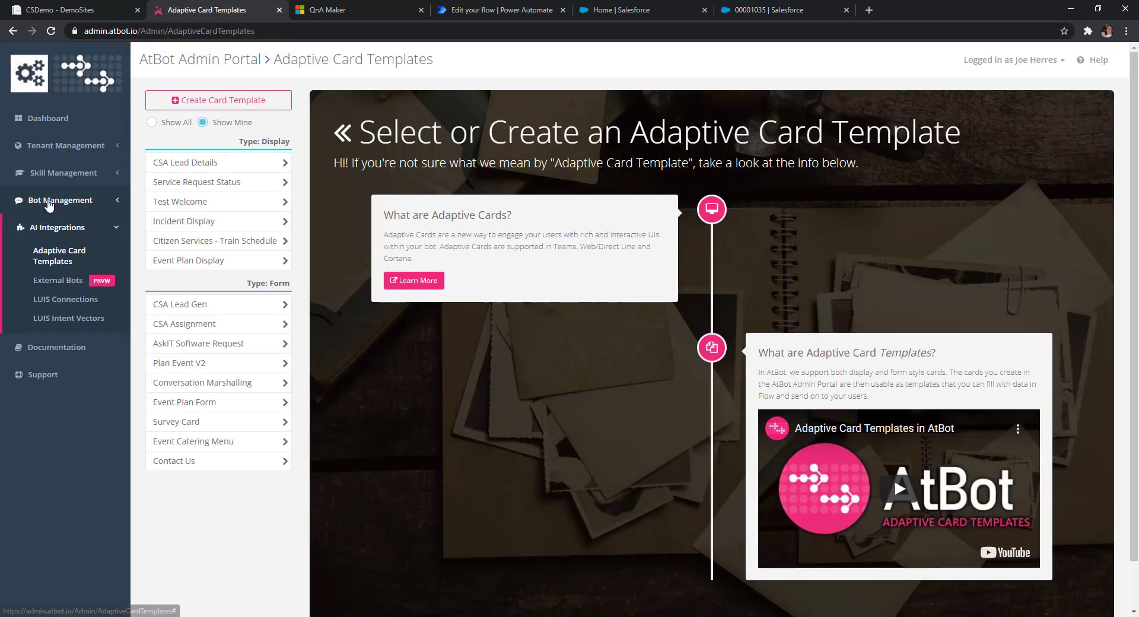
- Open the CS Assistant web bot from Bot Management > Web Bots
left_click(49, 202)
left_click(52, 261)
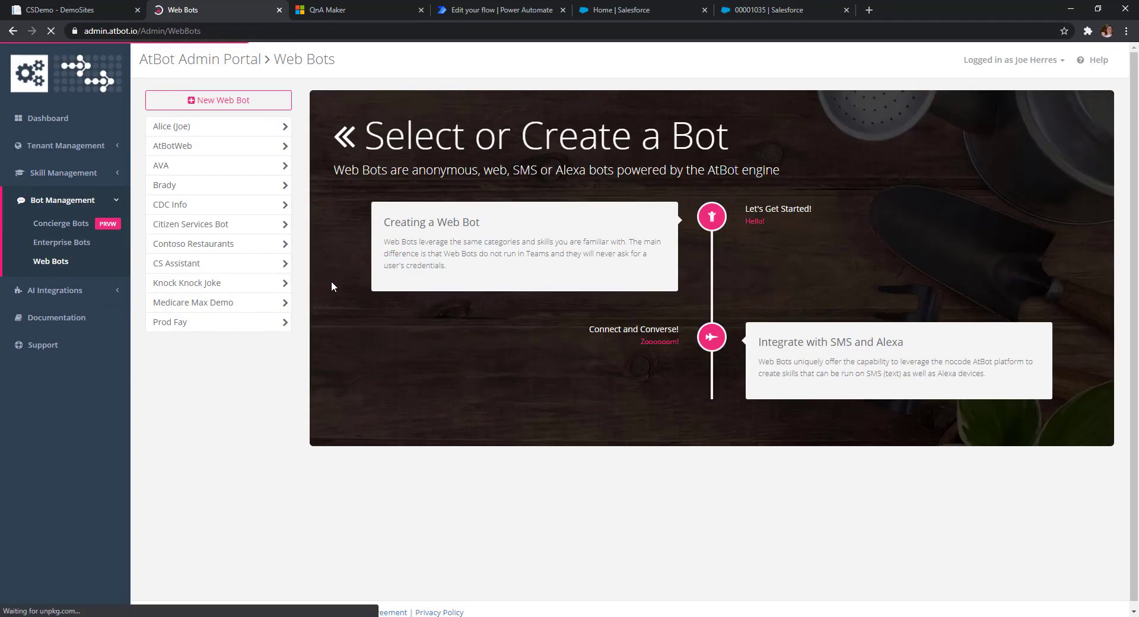
left_click(168, 263)
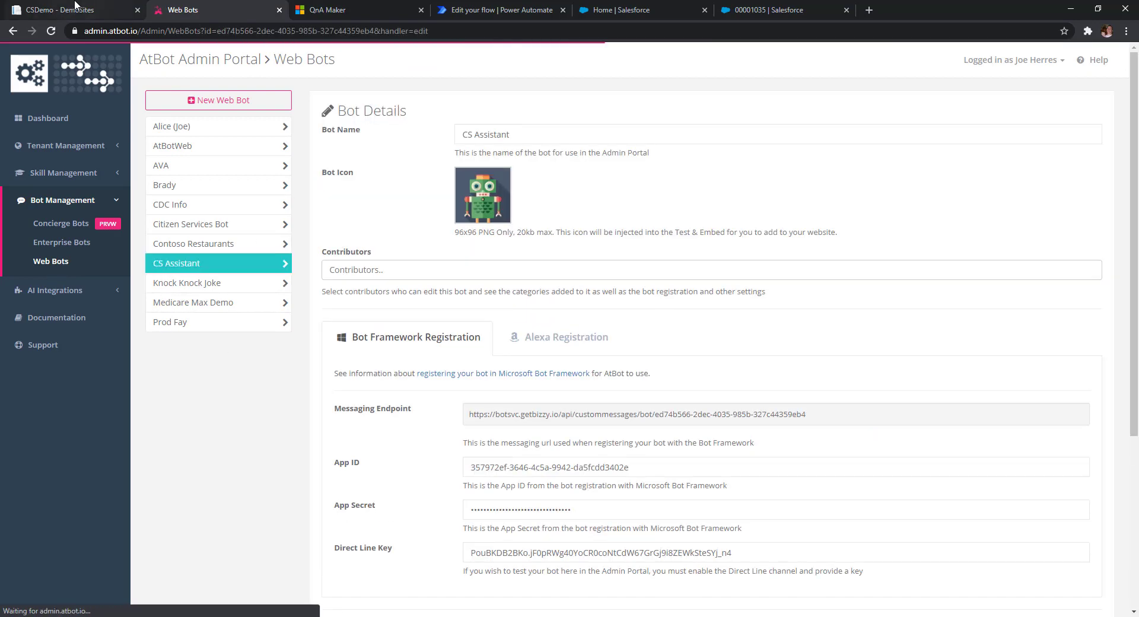
left_click(75, 7)
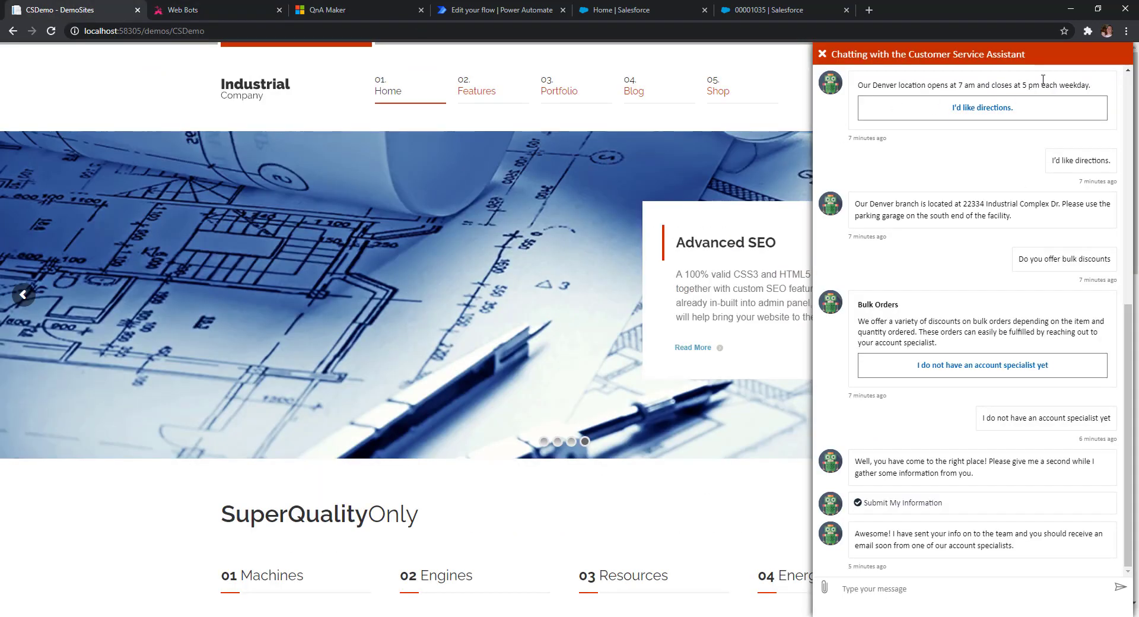
left_click(191, 11)
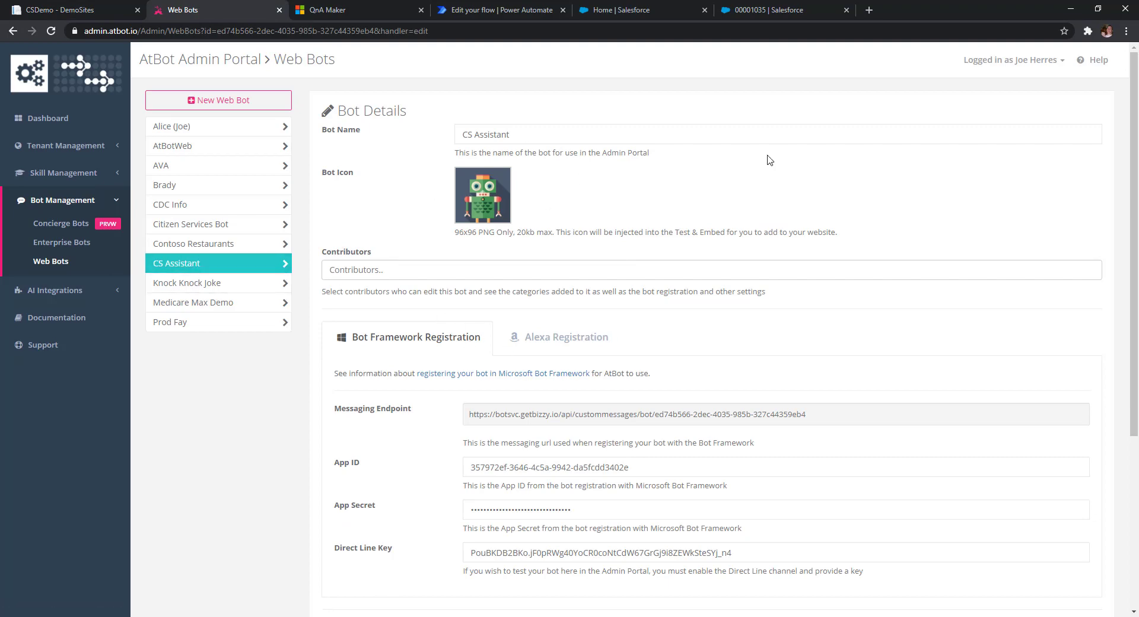
- View the bot's QnA Maker settings and its CSA Demo category
scroll(769, 160, "down", 4)
left_click(543, 396)
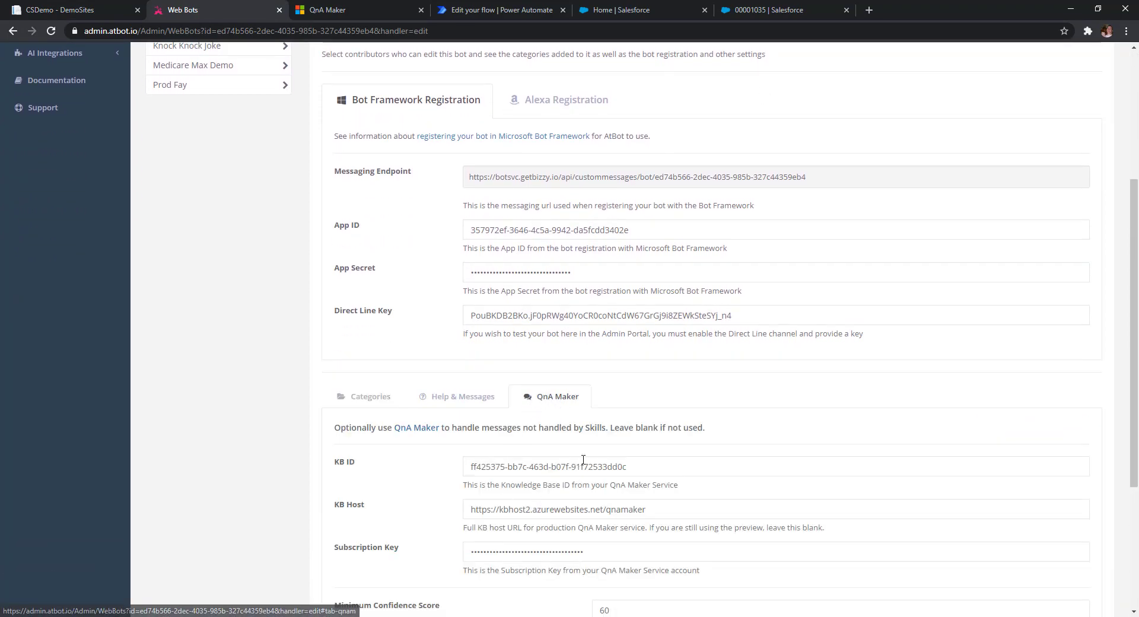
left_click(359, 397)
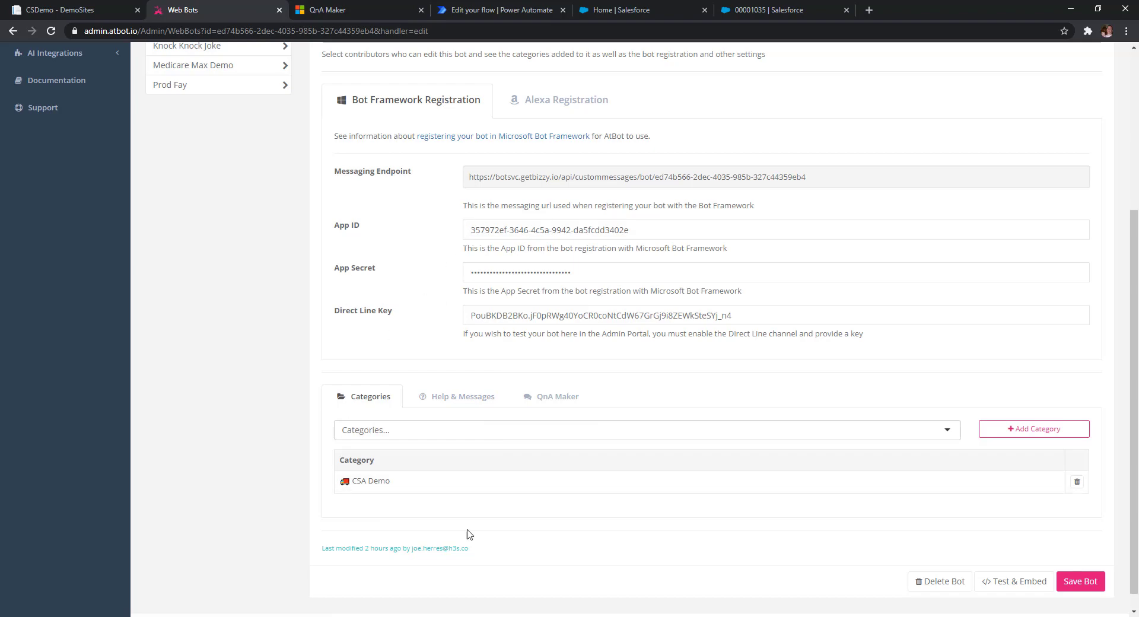
left_click(482, 11)
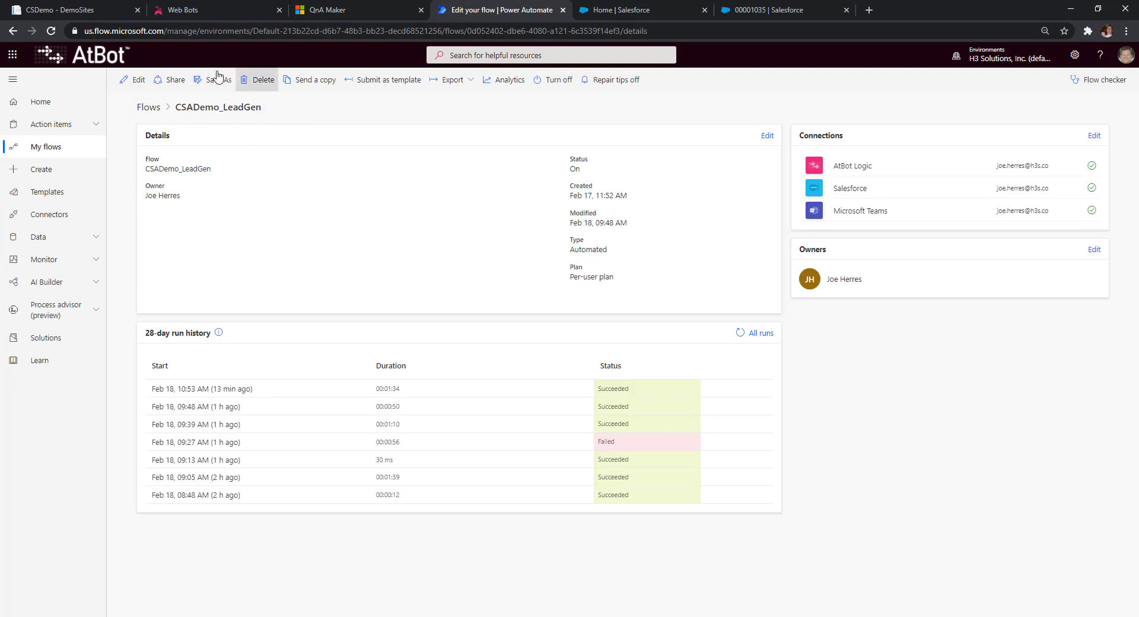
- Edit CSADemo_LeadGen and inspect its 'Get adaptive card response from User' step
left_click(134, 79)
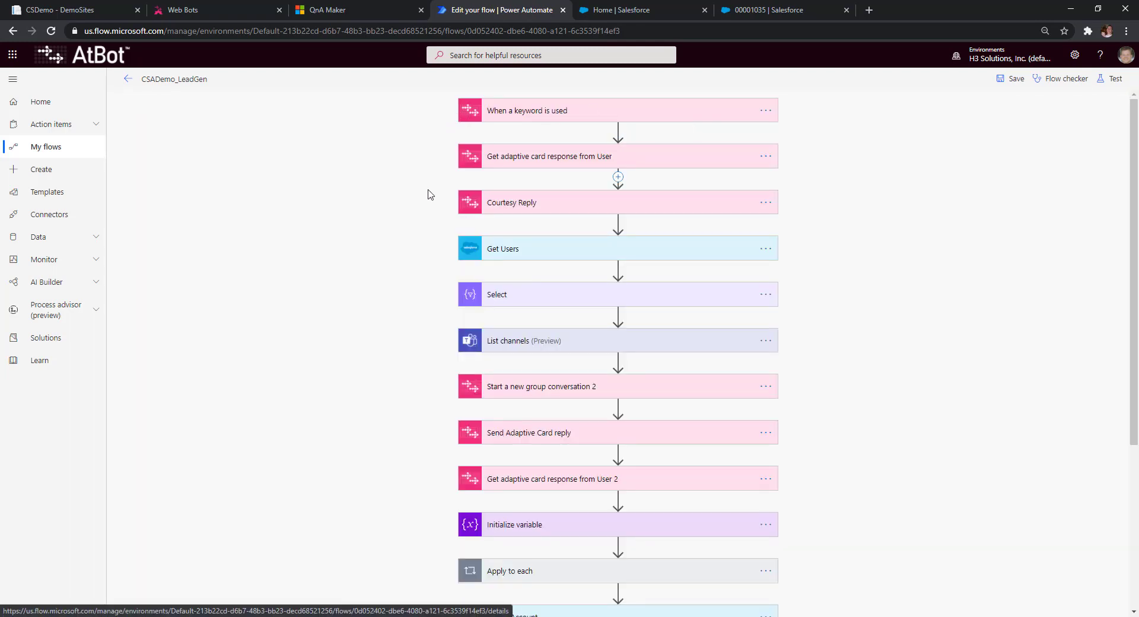
left_click(527, 163)
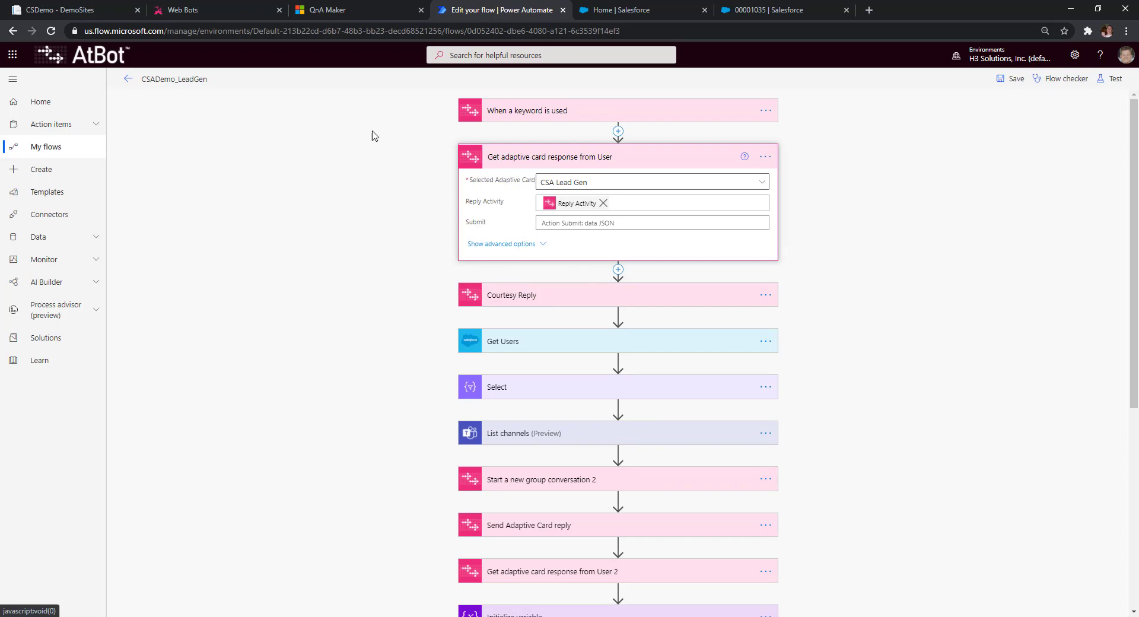
left_click(178, 11)
scroll(219, 279, "up", 2)
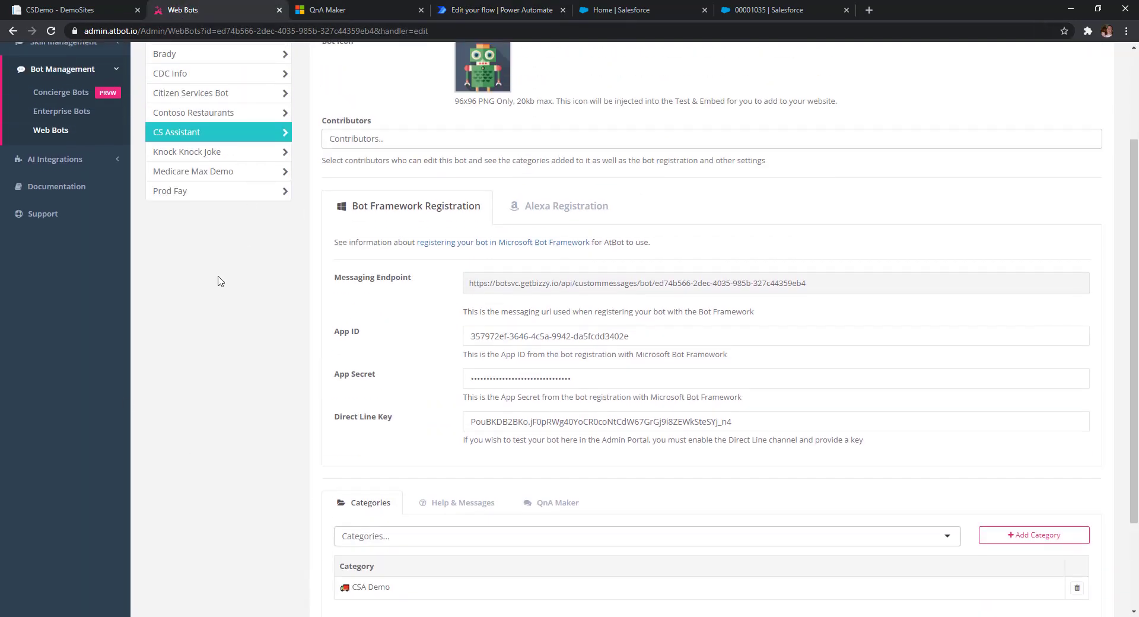
- View the CSA Lead Gen form template in the card designer, then return to the CSADemo_LeadGen flow
left_click(56, 172)
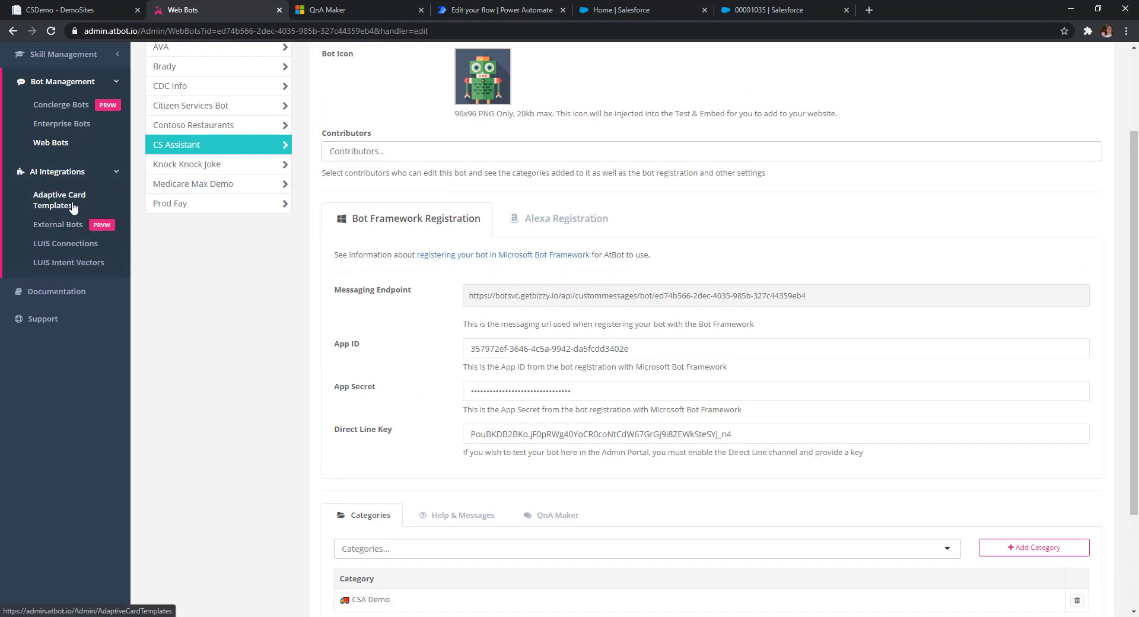
left_click(50, 205)
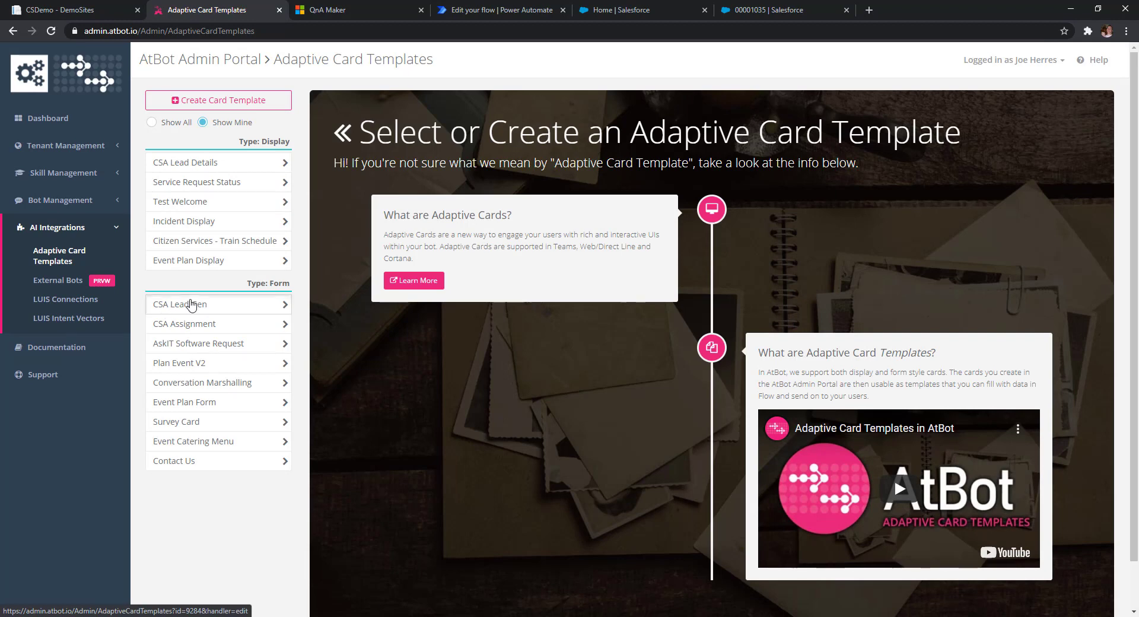
left_click(189, 304)
scroll(644, 399, "down", 1)
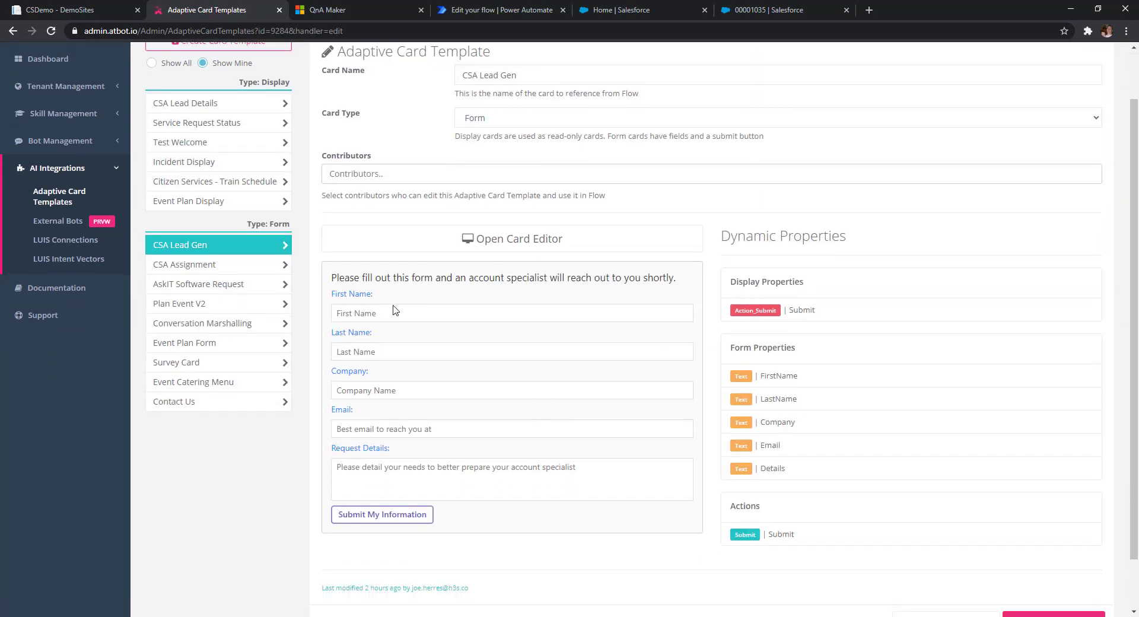
left_click(517, 239)
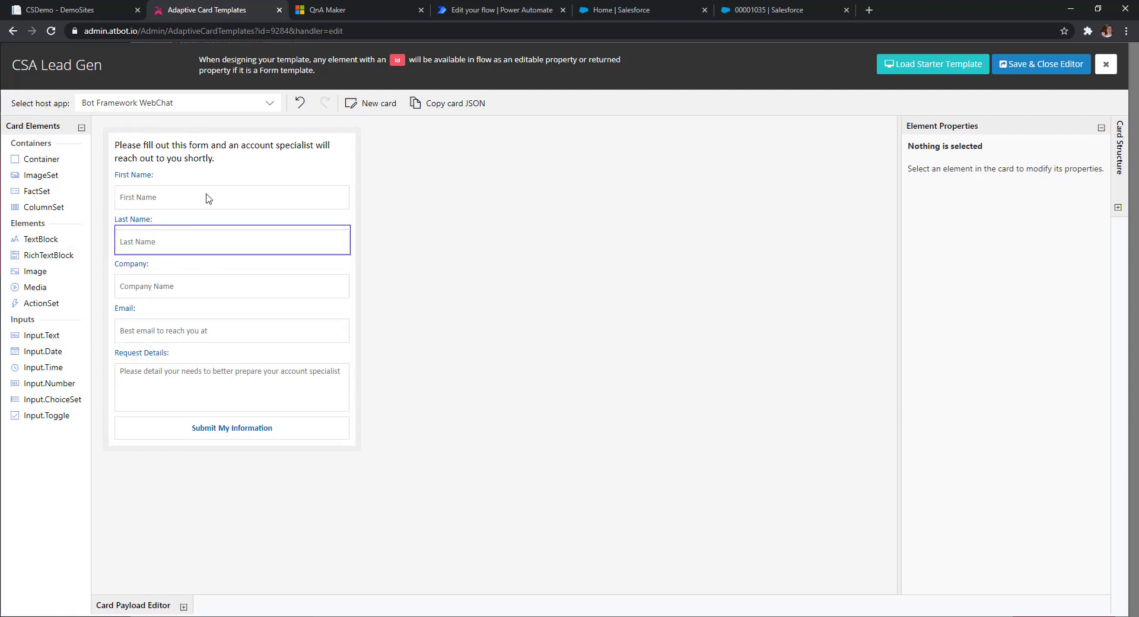
left_click(487, 10)
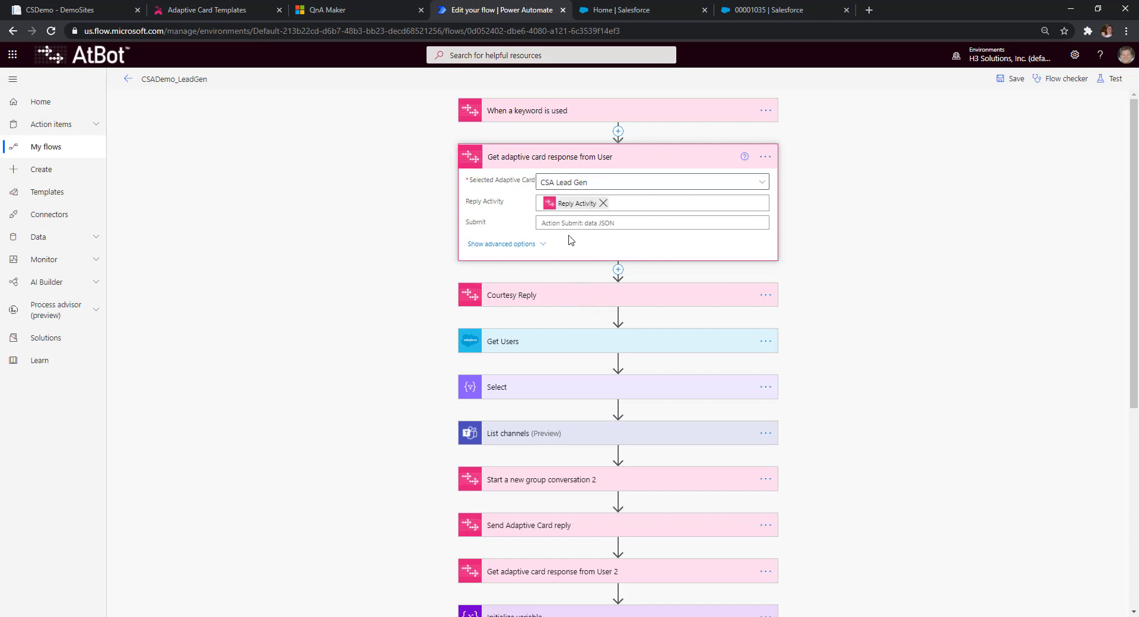
- Expand the Courtesy Reply step to check its settings, then collapse it
scroll(617, 315, "down", 1)
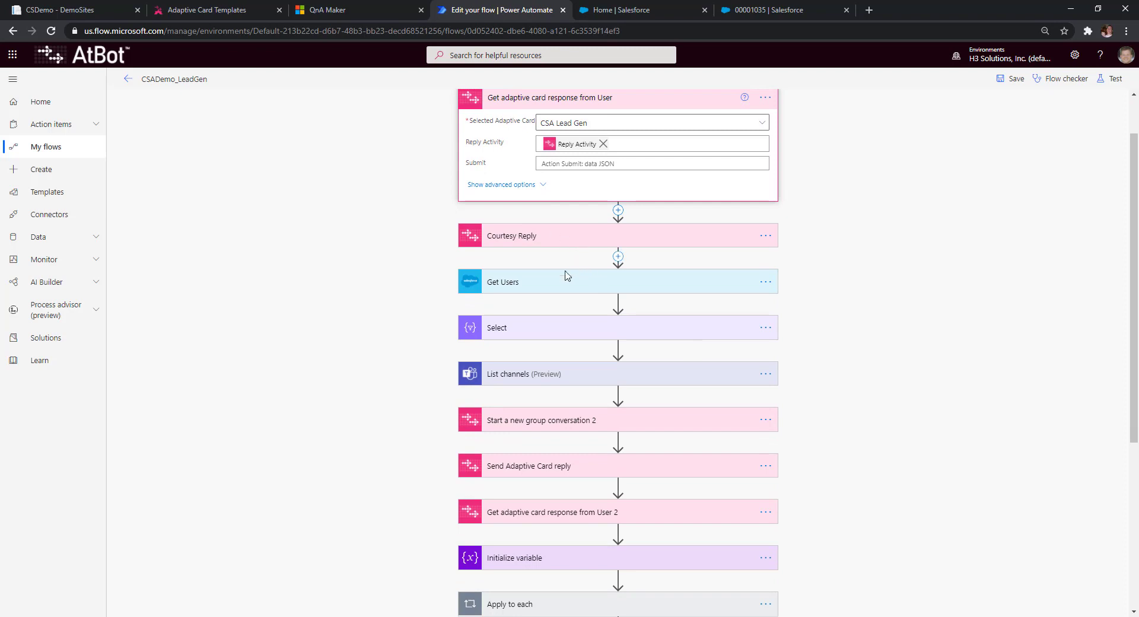
left_click(572, 238)
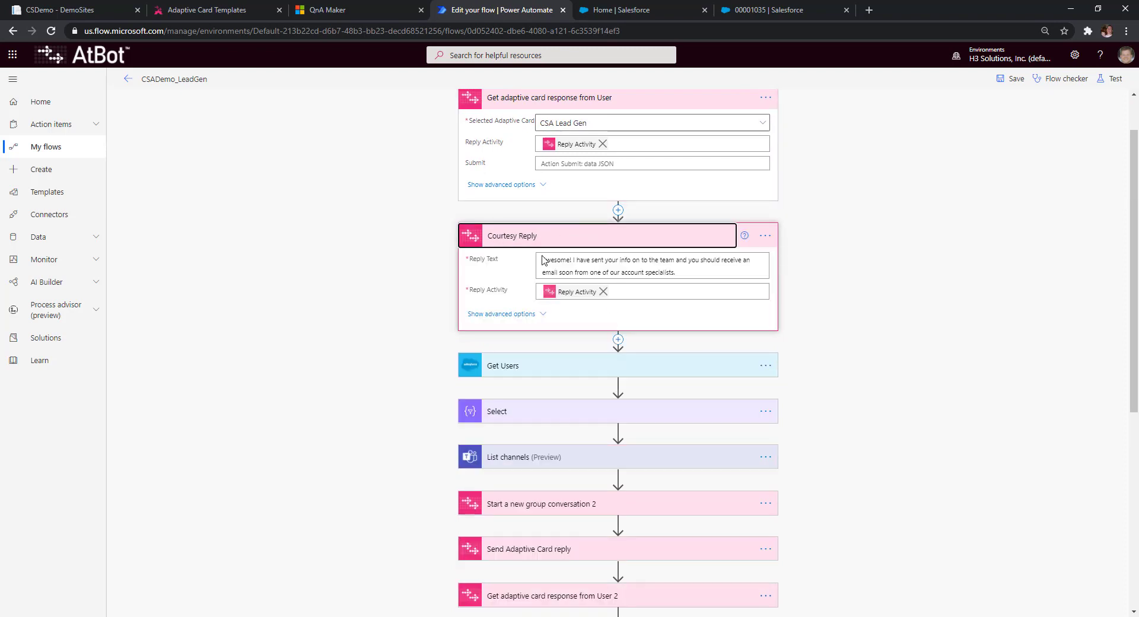
left_click(622, 237)
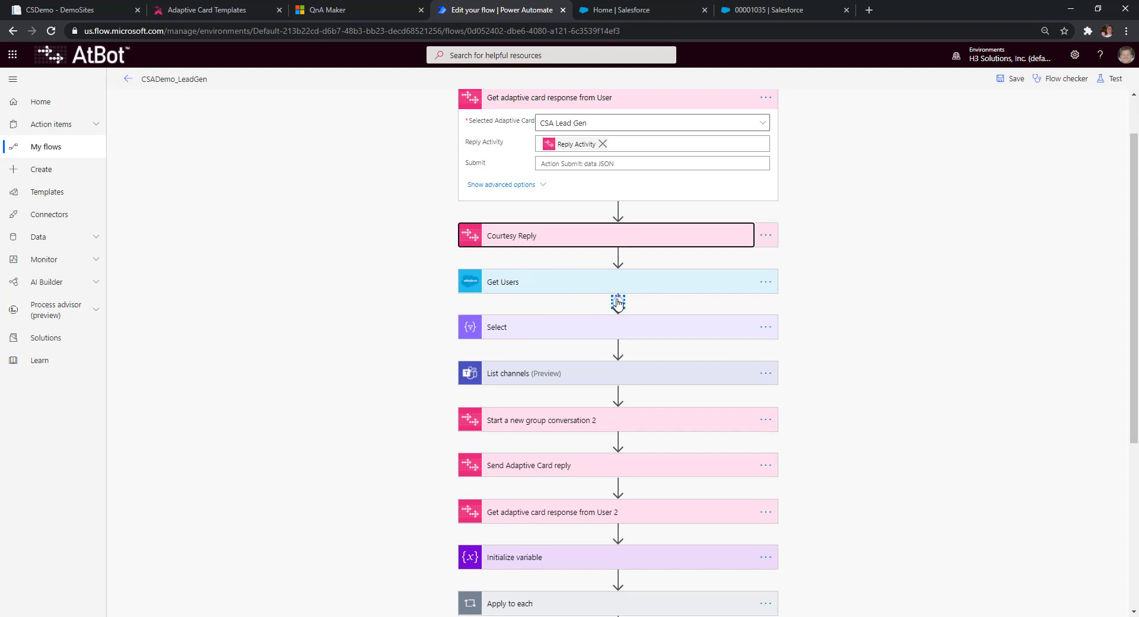
- Expand 'Start a new group conversation 2' (Customer Service channel) and 'Send Adaptive Card reply' (CSA Lead Details card)
scroll(615, 303, "down", 3)
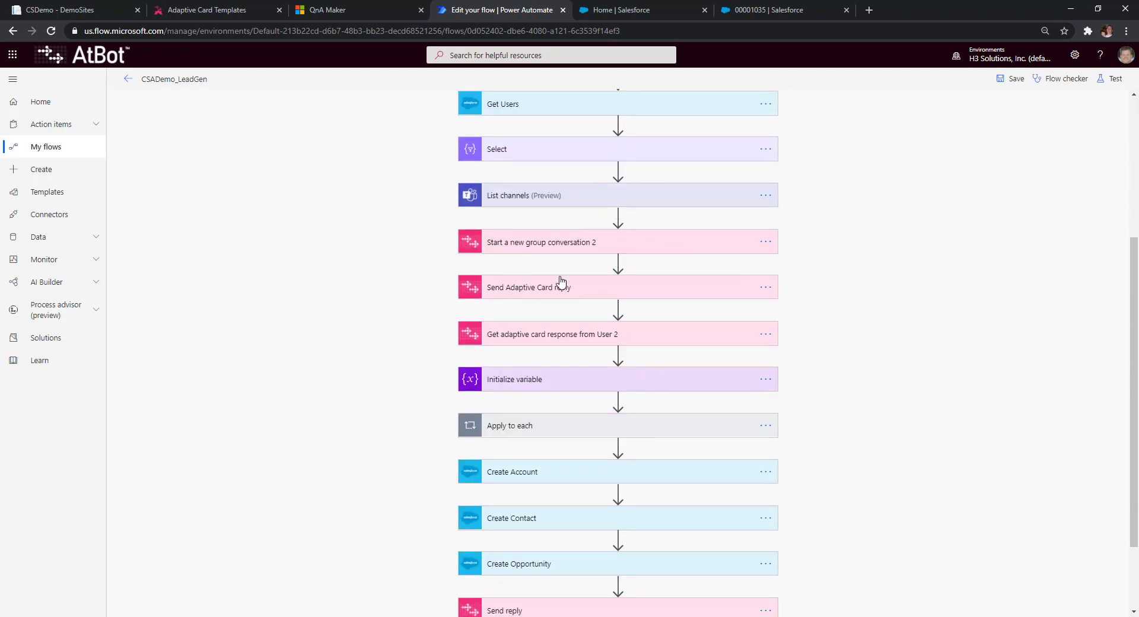
left_click(539, 248)
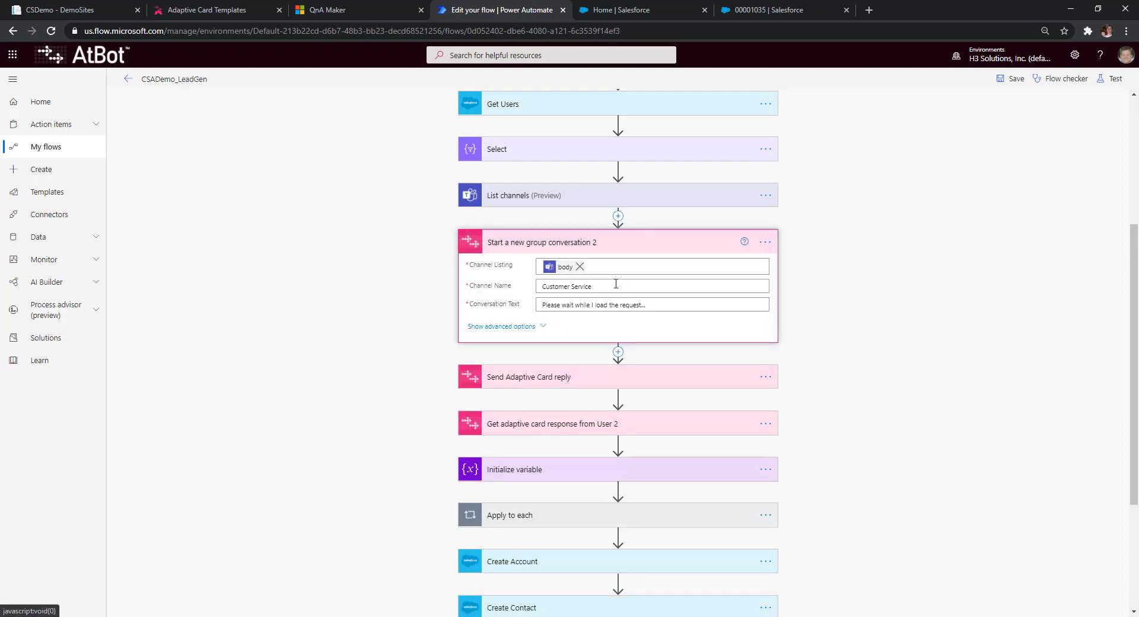
left_click(539, 377)
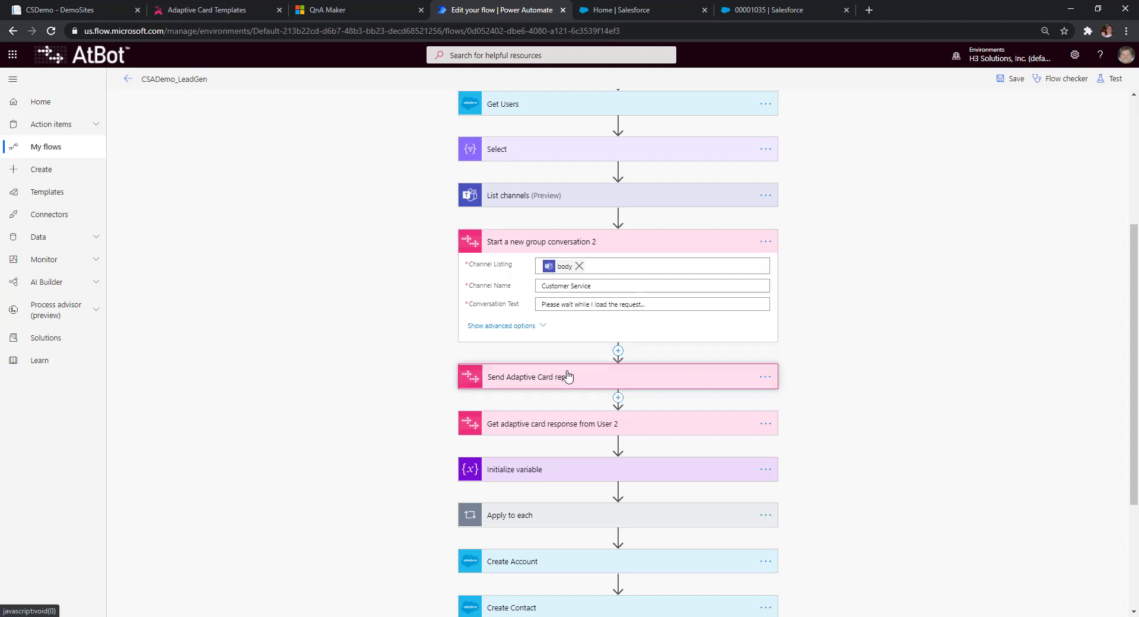
scroll(843, 348, "down", 2)
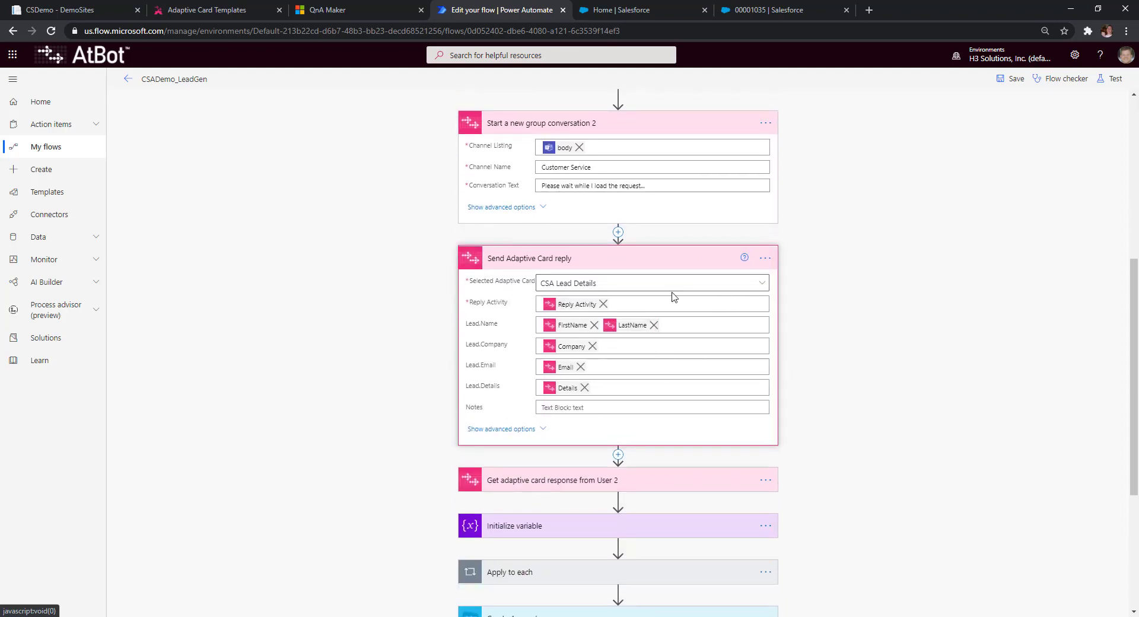
left_click(422, 616)
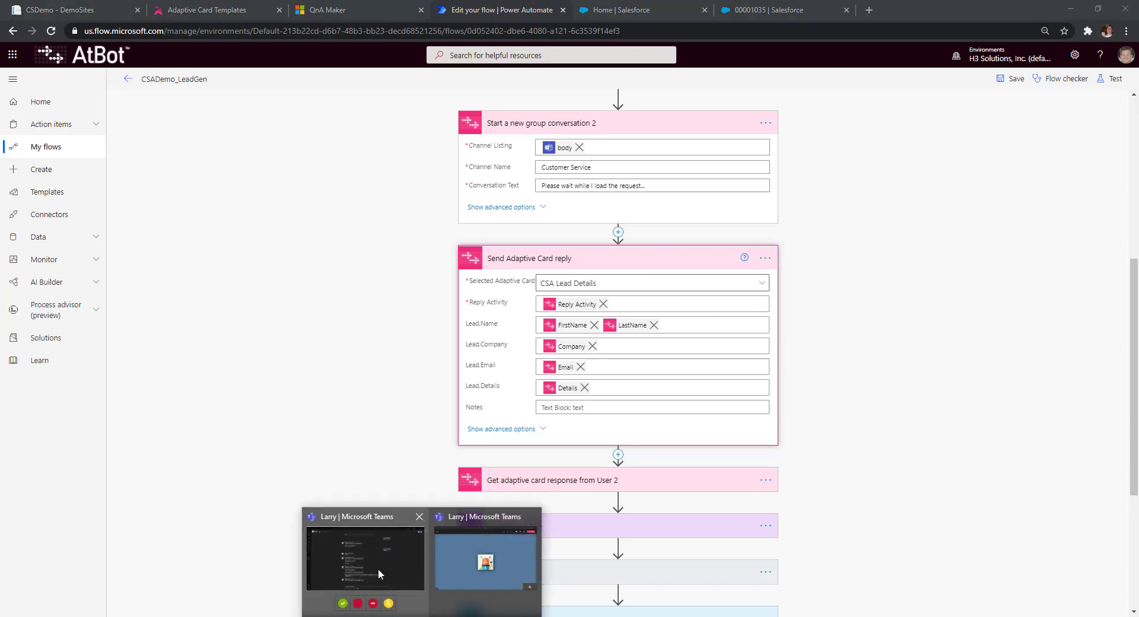
left_click(380, 574)
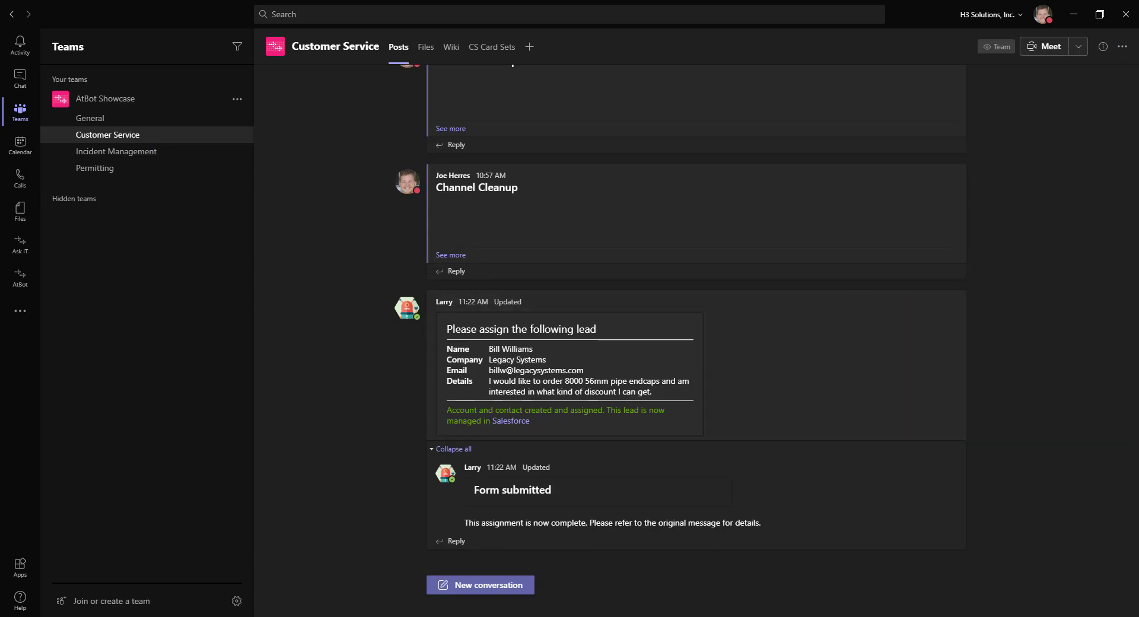
left_click(397, 616)
scroll(623, 280, "down", 3)
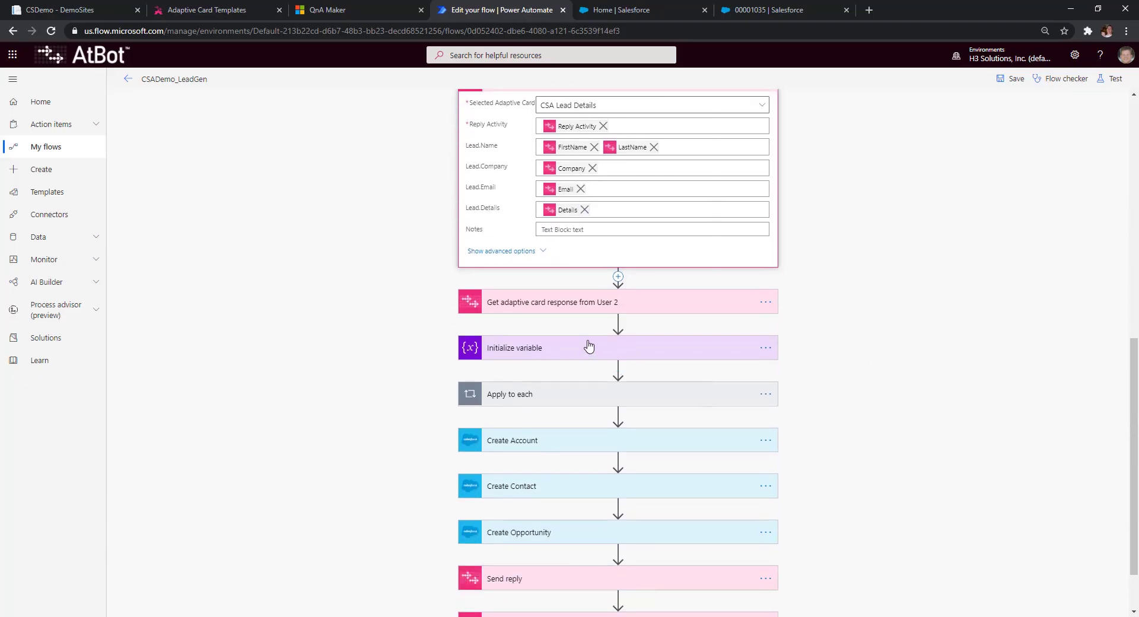
- Expand 'Get adaptive card response from User 2' to show the CSA Assignment response
left_click(536, 303)
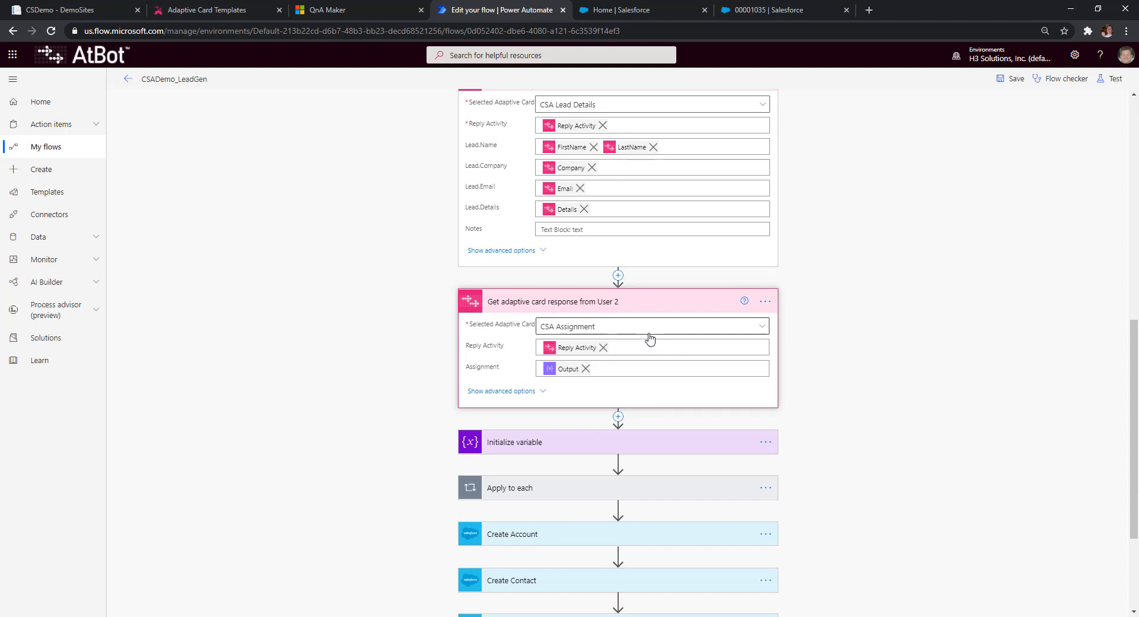
scroll(916, 341, "up", 5)
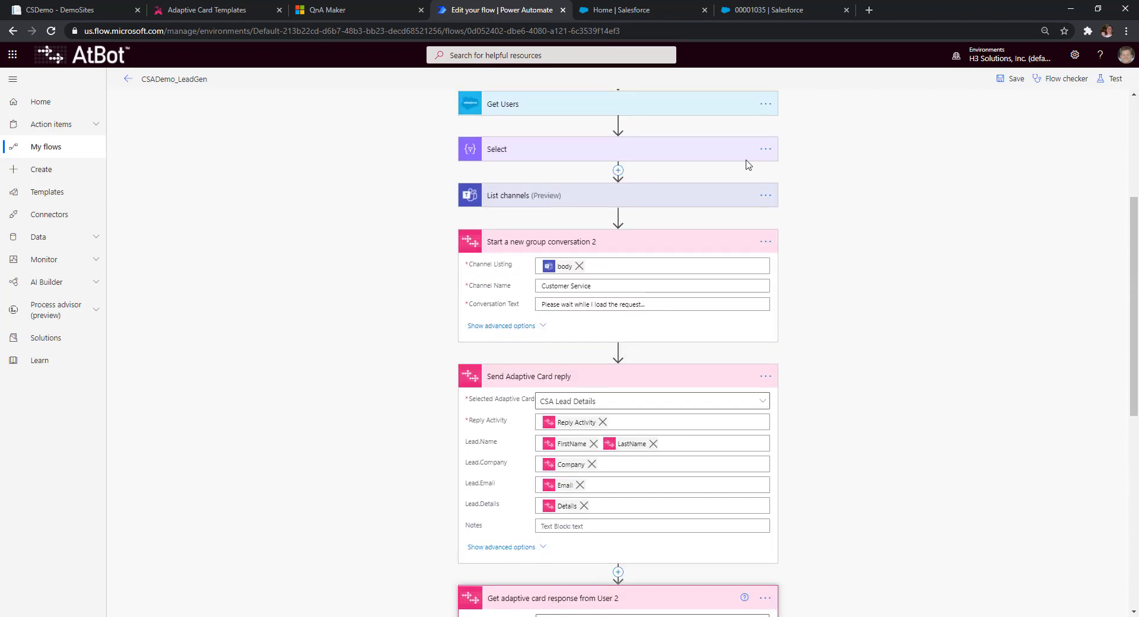
scroll(749, 165, "up", 1)
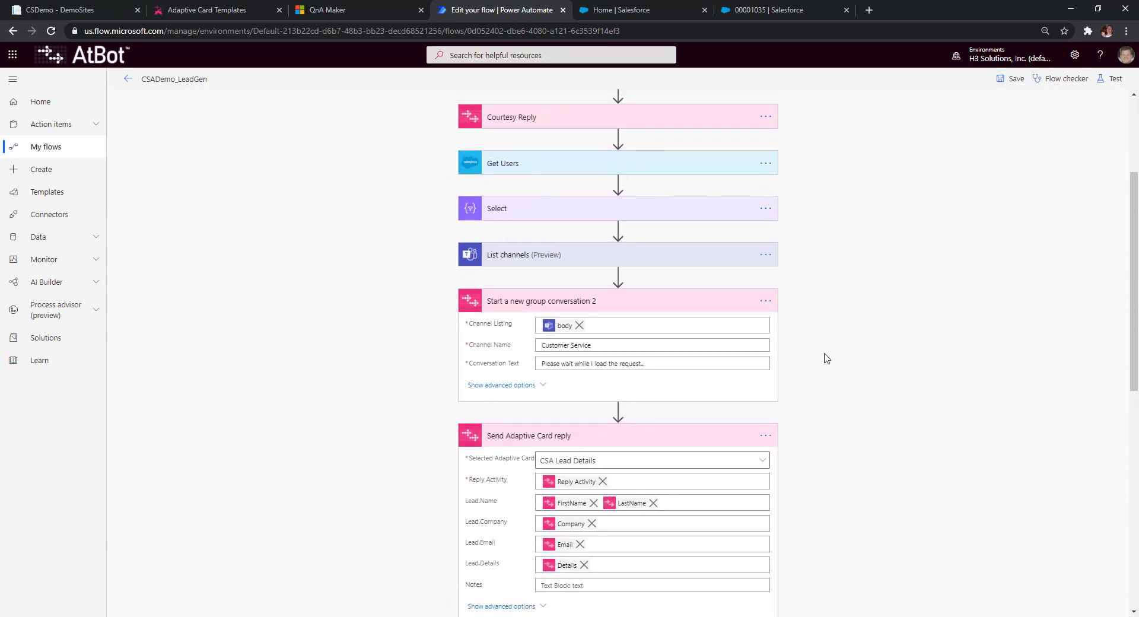
- Expand the Select user mapping and the 'Send Adaptive Card reply 2' notes with the Salesforce account link
left_click(499, 213)
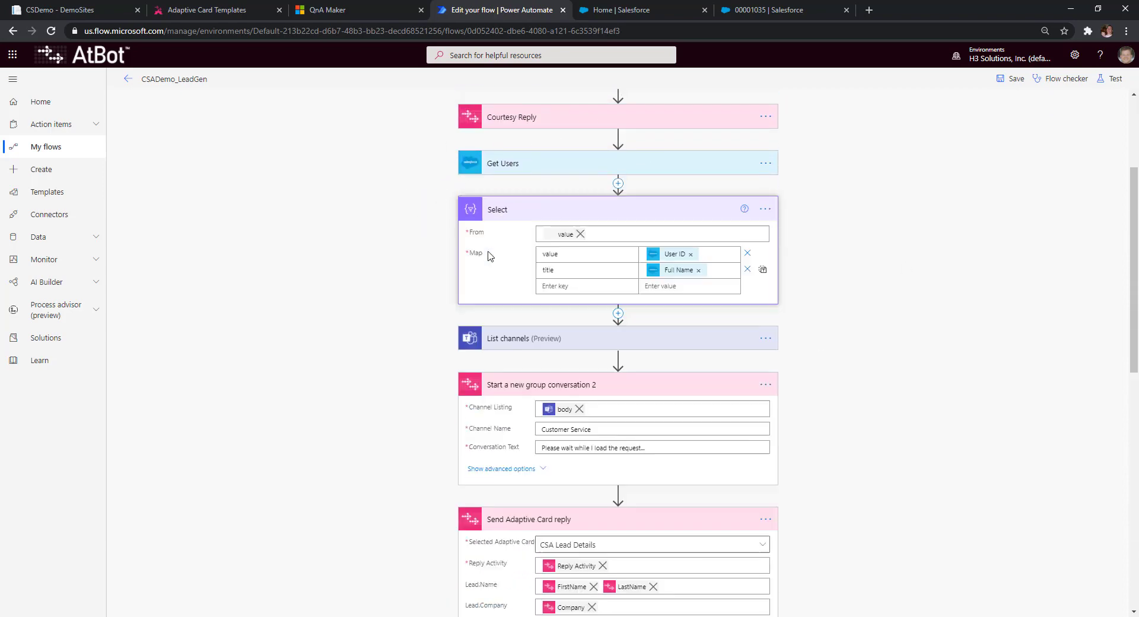
scroll(852, 350, "down", 7)
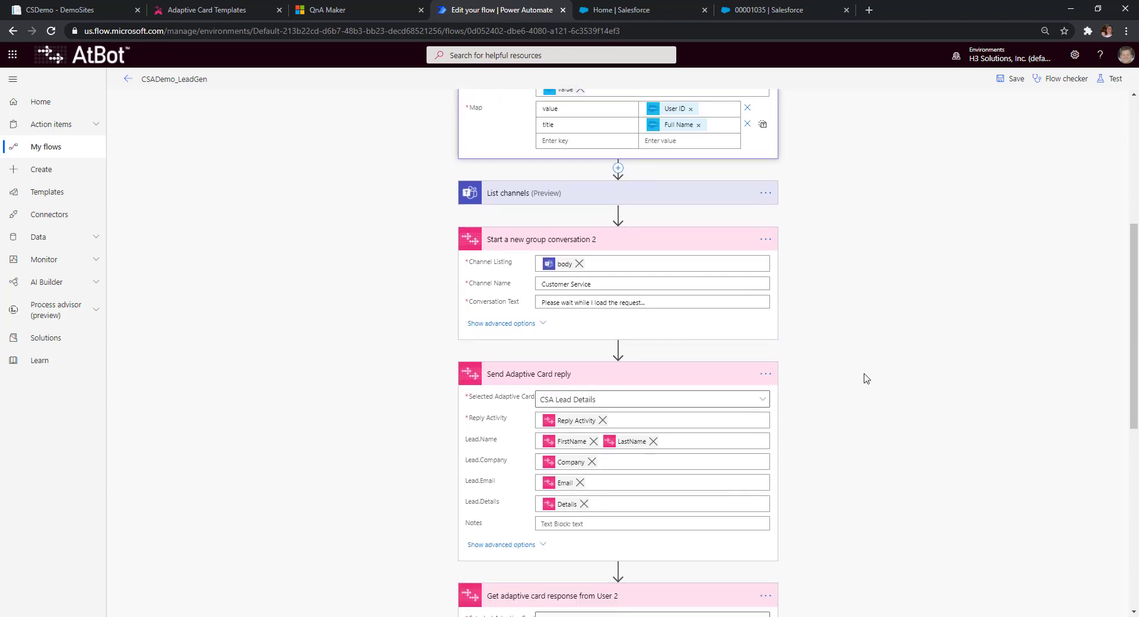
scroll(858, 375, "down", 2)
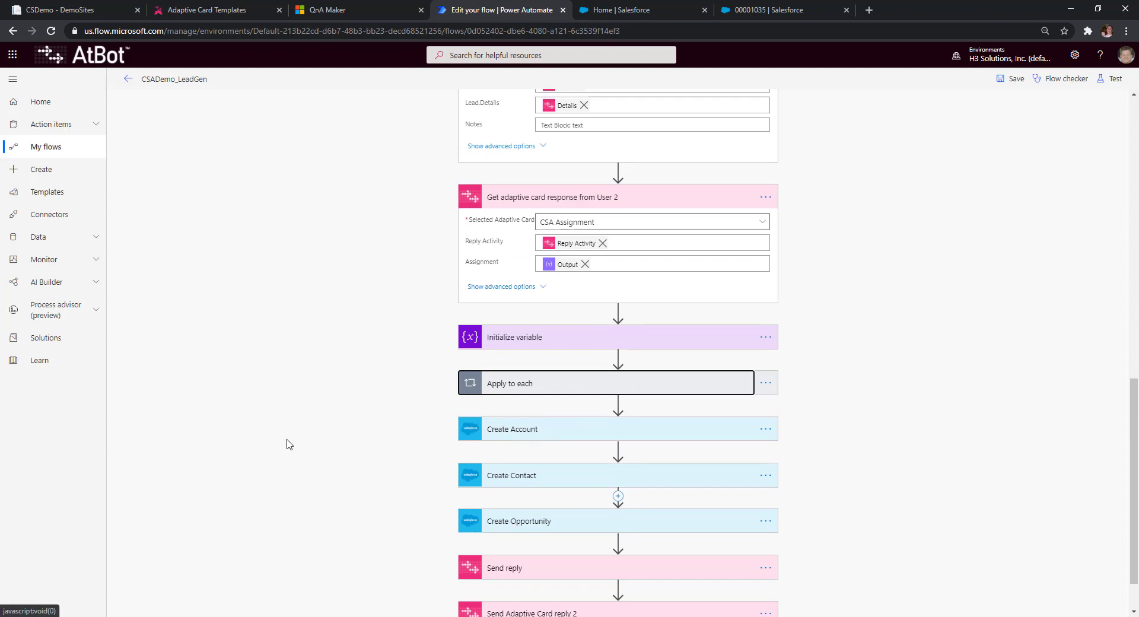
scroll(870, 332, "down", 1)
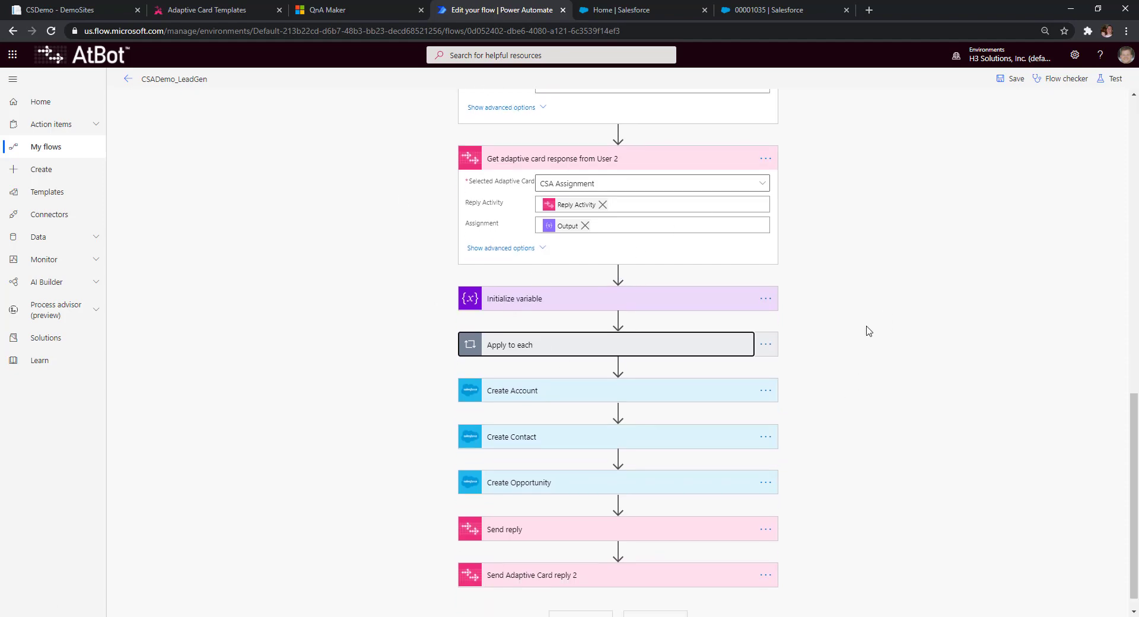
left_click(558, 555)
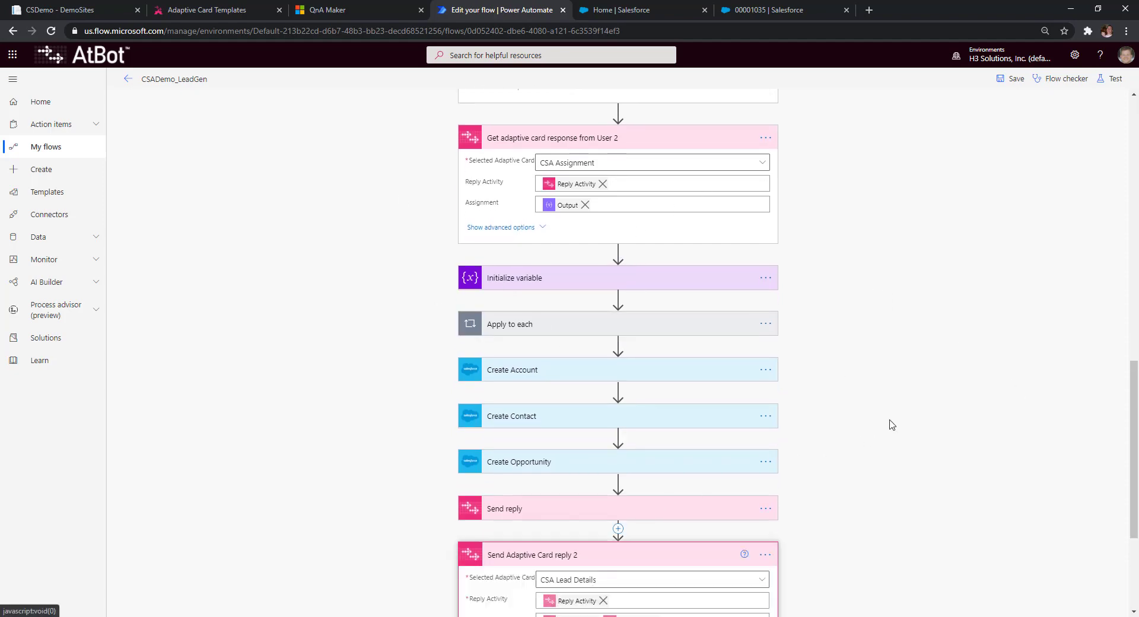
scroll(700, 365, "down", 3)
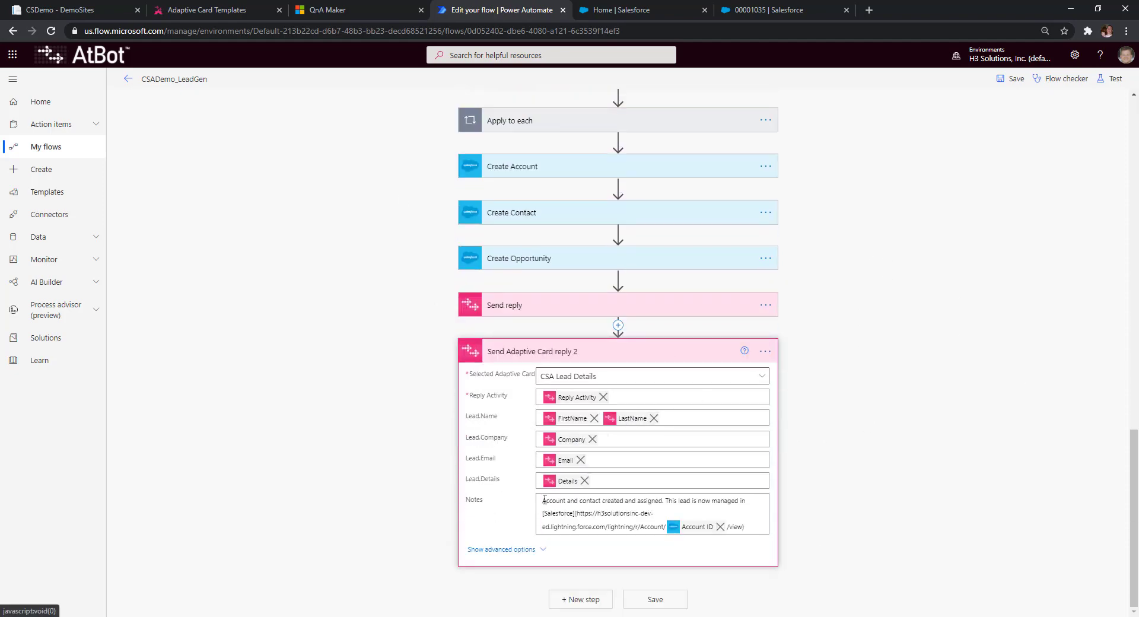